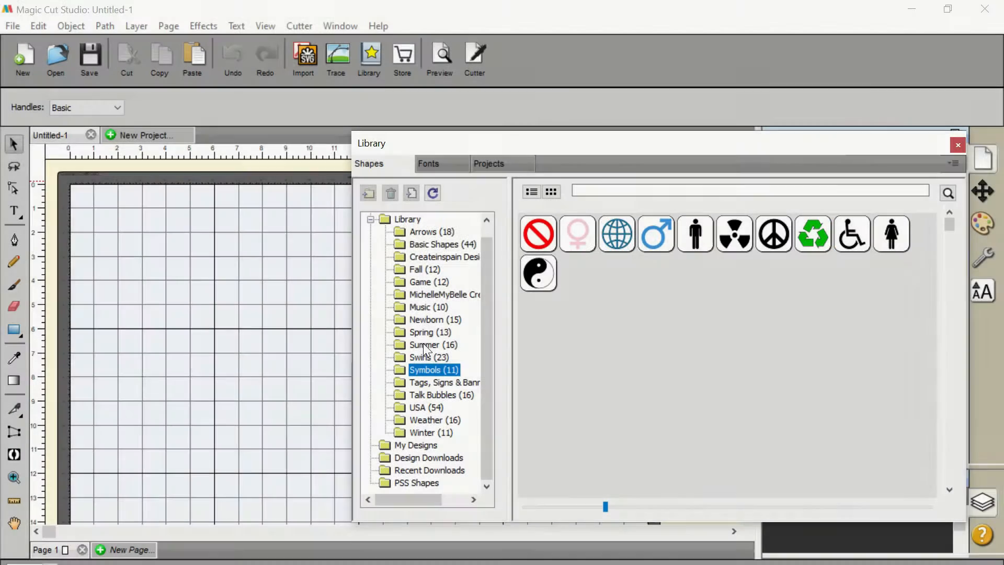
Step: Add the Apple and Turkey shapes from the Fall library, with the apple above the turkey about 3 in from the mat's left edge
{"action": "left_click", "coordinate": [424, 269]}
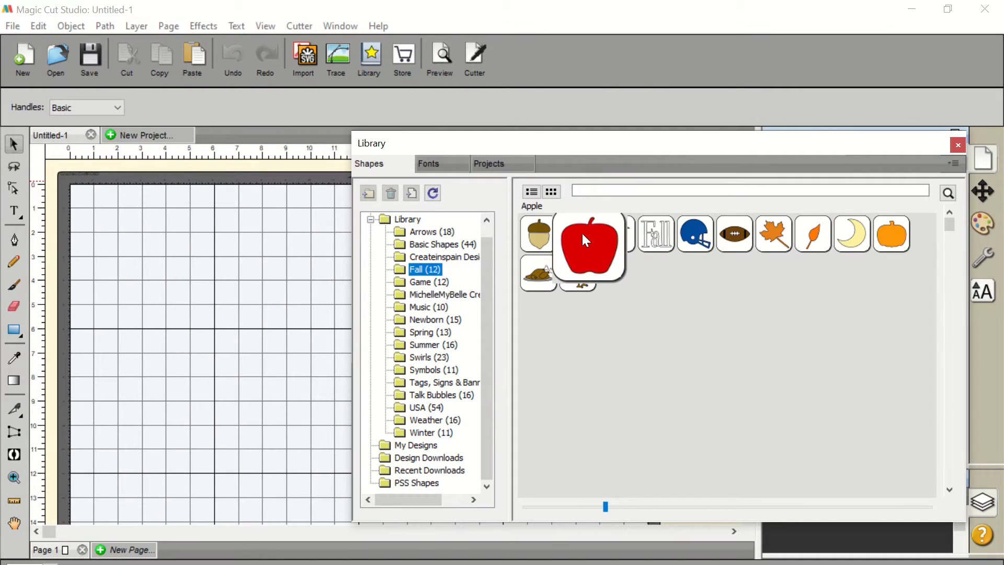
{"action": "double_click", "coordinate": [581, 231]}
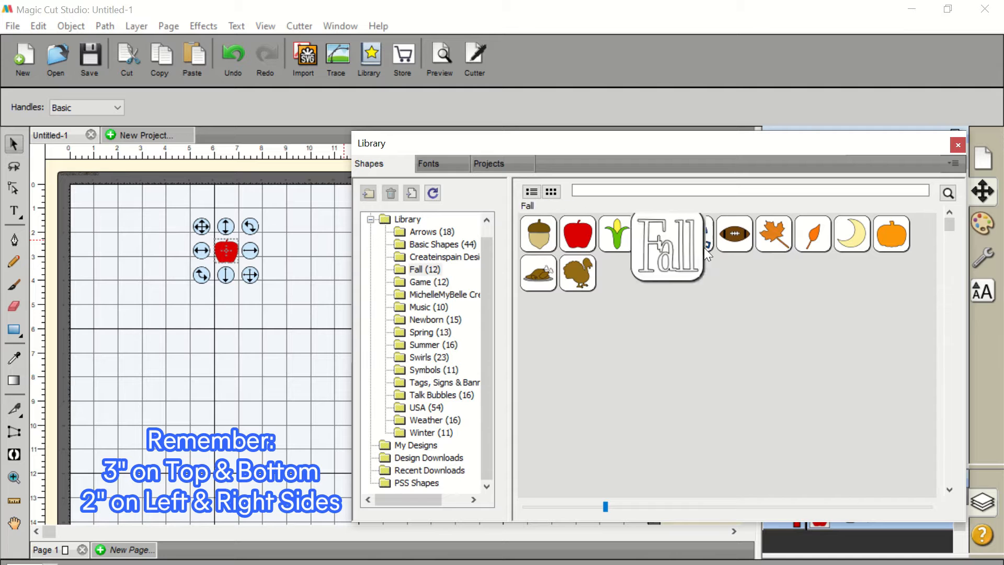
{"action": "left_click_drag", "start_coordinate": [575, 275], "coordinate": [144, 329]}
{"action": "left_click_drag", "start_coordinate": [223, 252], "coordinate": [151, 282]}
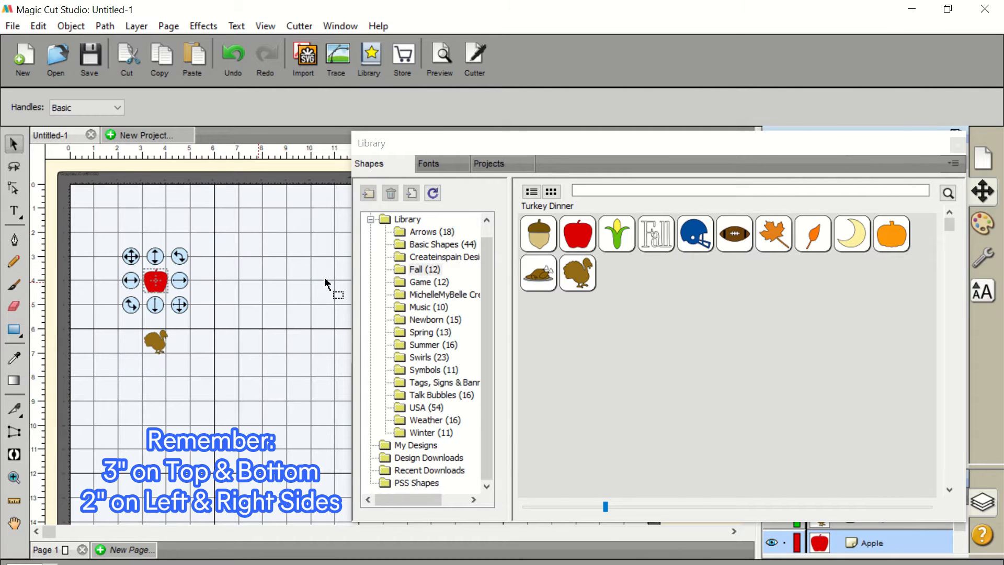
Step: Browse the library's fonts and choose ComixHeavy
{"action": "left_click", "coordinate": [428, 163]}
{"action": "scroll", "coordinate": [422, 312], "scroll_direction": "down", "scroll_amount": 3}
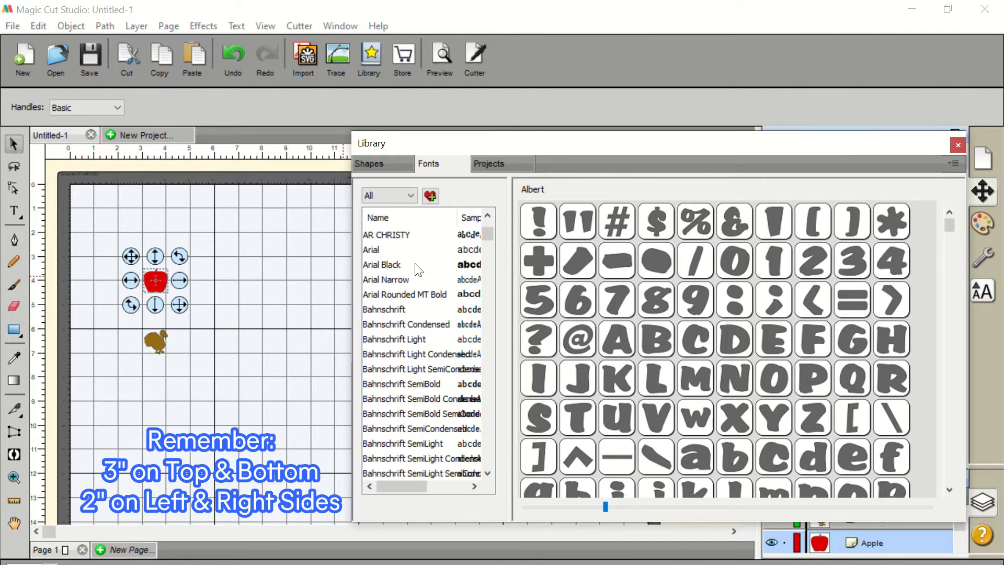
{"action": "scroll", "coordinate": [413, 285], "scroll_direction": "down", "scroll_amount": 5}
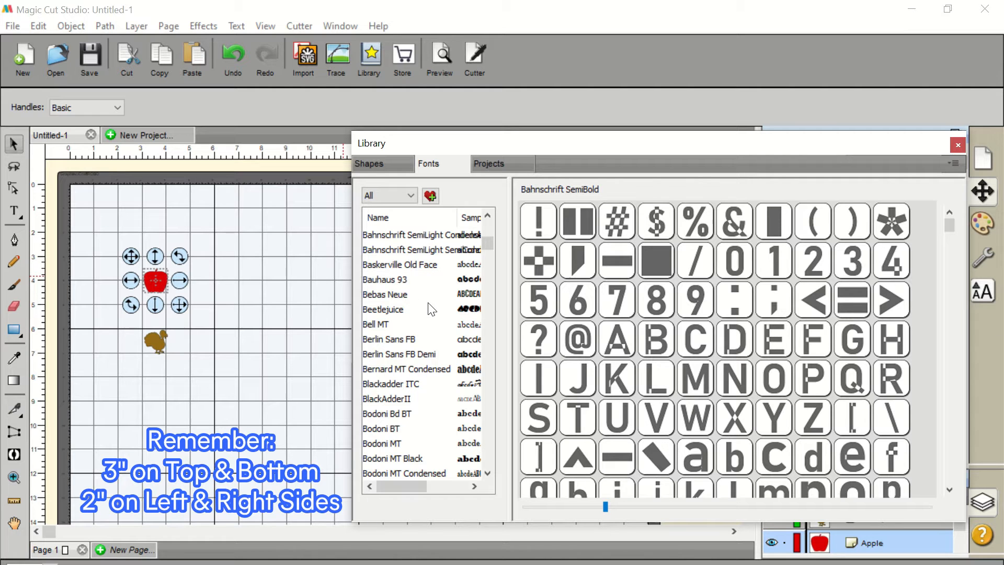
{"action": "scroll", "coordinate": [430, 309], "scroll_direction": "down", "scroll_amount": 3}
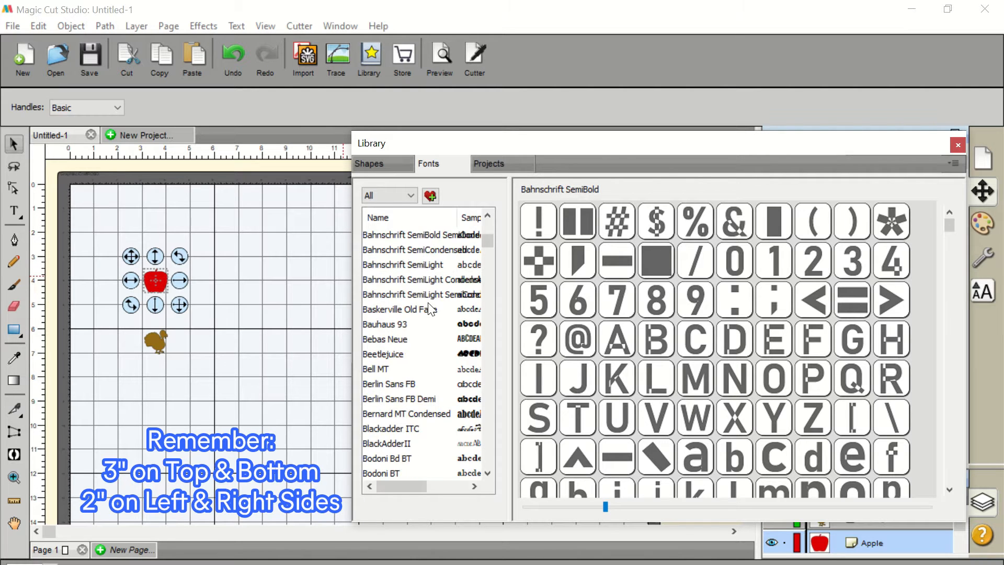
{"action": "scroll", "coordinate": [439, 369], "scroll_direction": "down", "scroll_amount": 10}
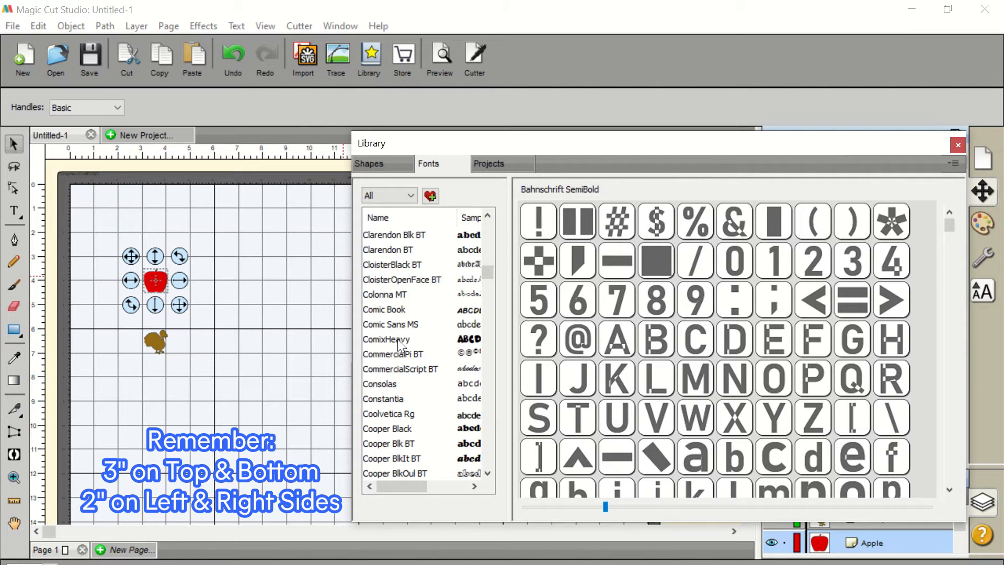
{"action": "left_click", "coordinate": [406, 338]}
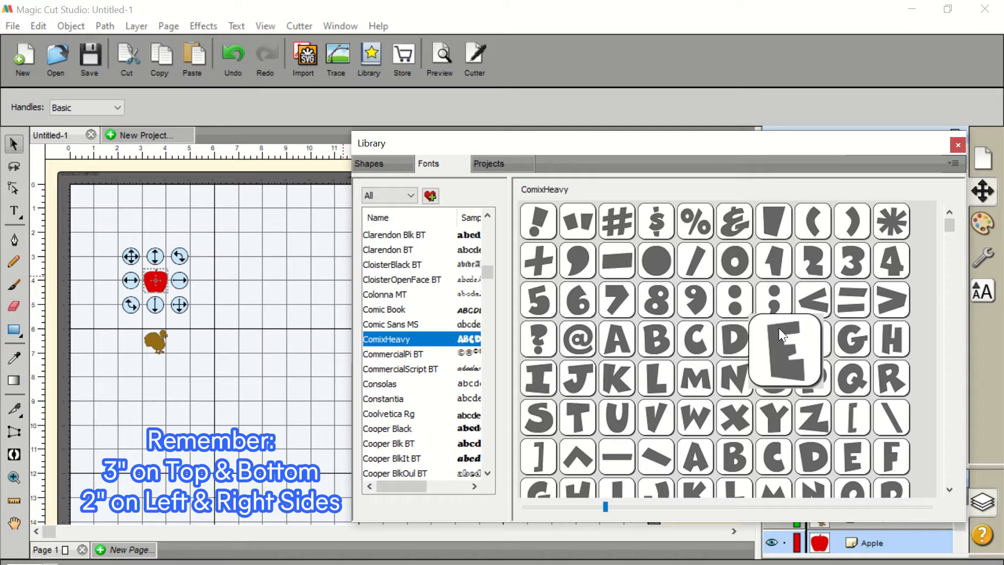
Step: Insert the ComixHeavy letters A, B, C and D onto the mat and close the library
{"action": "left_click", "coordinate": [626, 331]}
{"action": "left_click", "coordinate": [663, 335]}
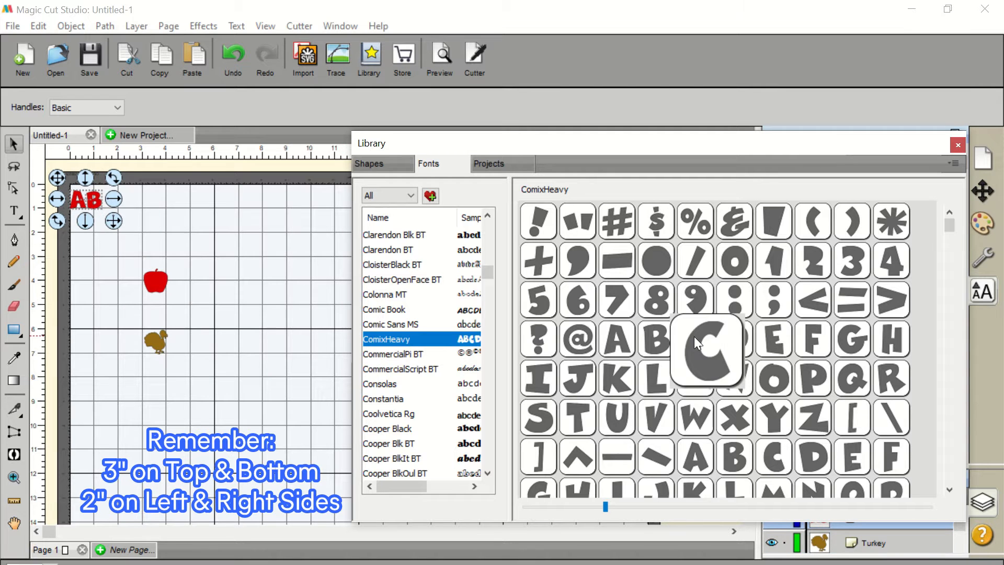
{"action": "left_click", "coordinate": [694, 337]}
{"action": "left_click", "coordinate": [742, 345]}
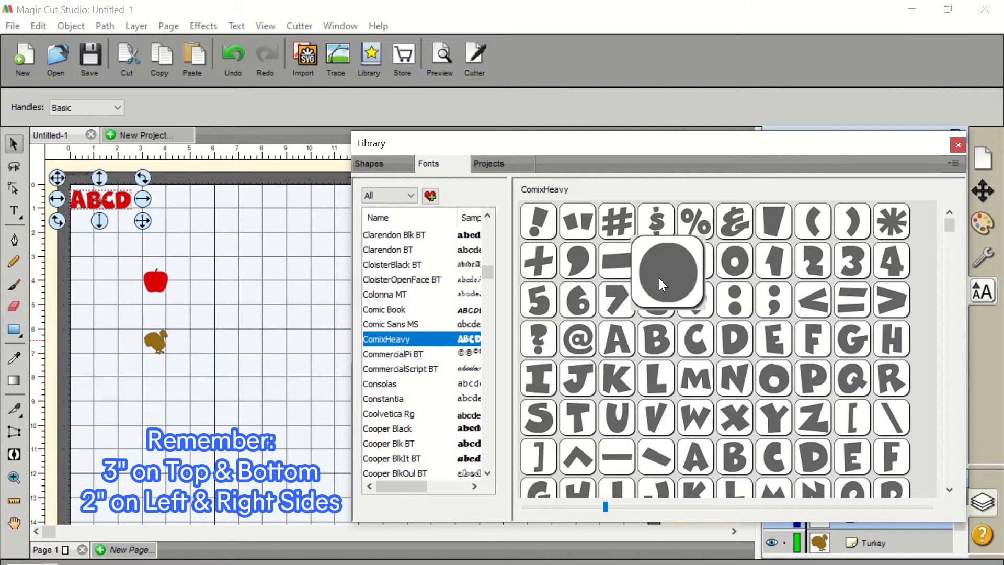
{"action": "left_click", "coordinate": [958, 145]}
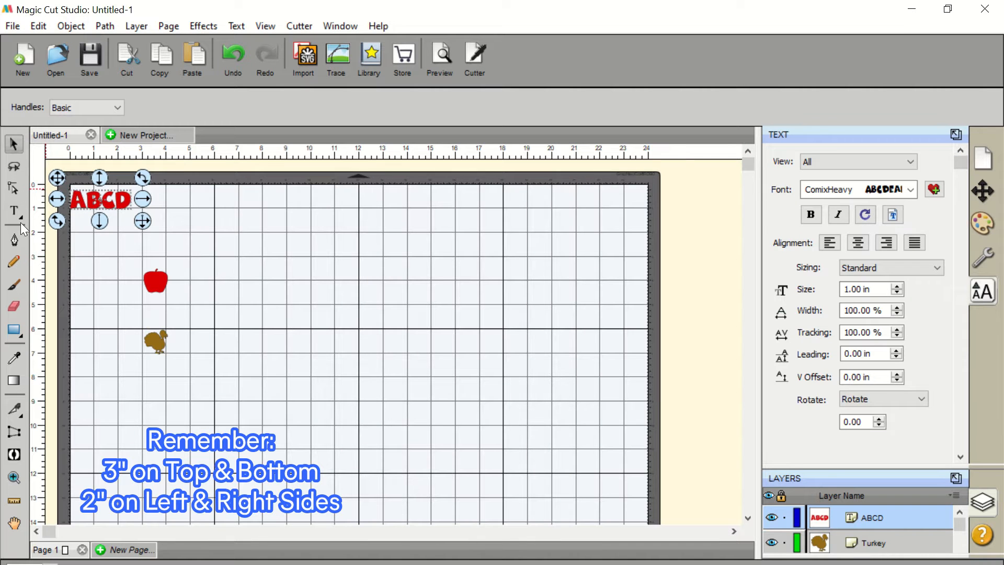
Step: Add a separate text object reading "efg" at about 8 in across and 5 in down the mat
{"action": "left_click", "coordinate": [272, 326]}
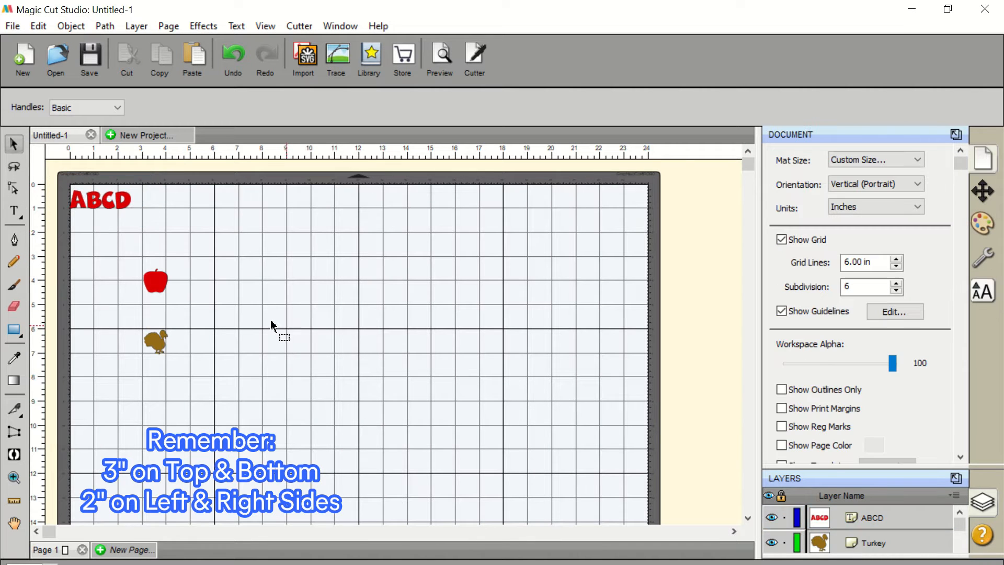
{"action": "left_click", "coordinate": [14, 211]}
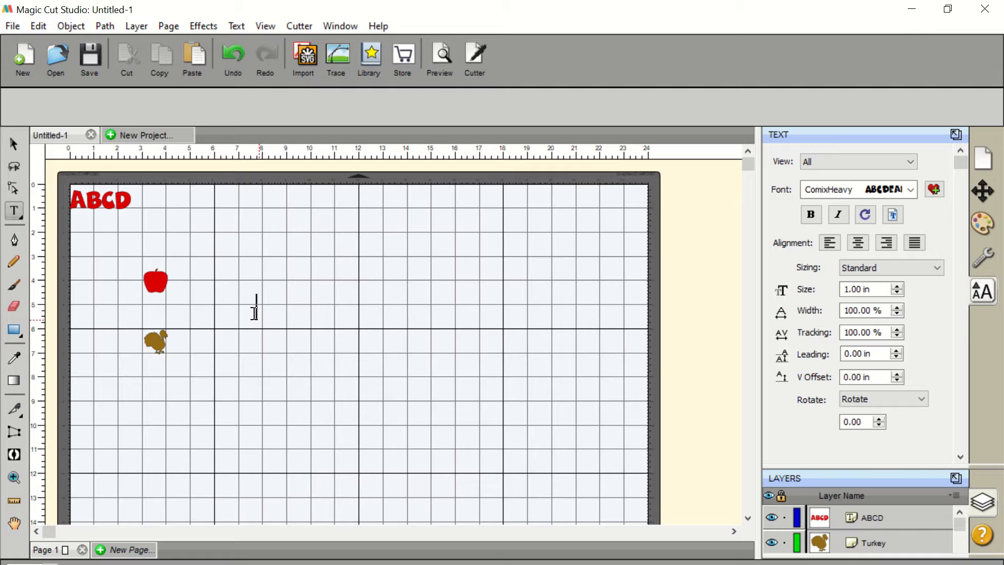
{"action": "type", "text": "efg"}
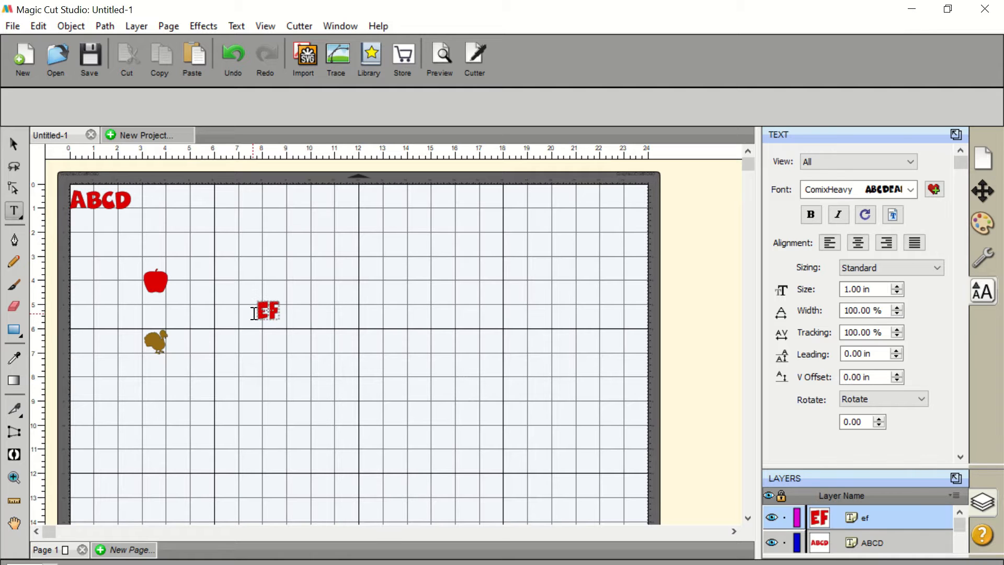
Step: Spread the EFG and ABCD texts and the apple across the mat, enlarging ABCD to about 5.7 in wide
{"action": "left_click", "coordinate": [13, 144]}
{"action": "left_click_drag", "start_coordinate": [290, 304], "coordinate": [412, 311]}
{"action": "left_click_drag", "start_coordinate": [118, 195], "coordinate": [460, 273]}
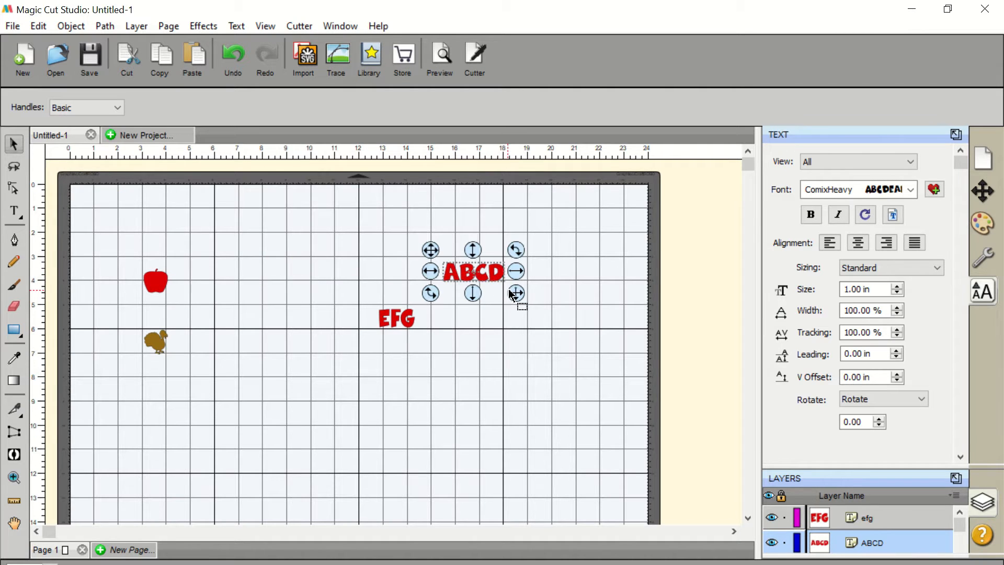
{"action": "left_click_drag", "start_coordinate": [513, 294], "coordinate": [593, 327]}
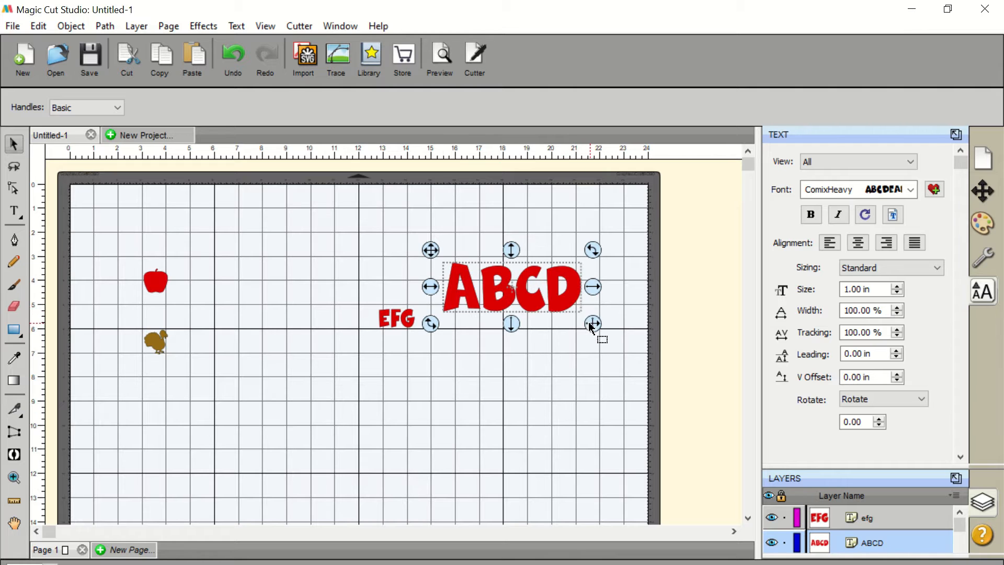
{"action": "left_click_drag", "start_coordinate": [472, 297], "coordinate": [456, 298]}
{"action": "left_click_drag", "start_coordinate": [384, 316], "coordinate": [332, 314]}
{"action": "mouse_move", "coordinate": [155, 281]}
{"action": "left_mouse_down"}
{"action": "mouse_move", "coordinate": [141, 272]}
{"action": "mouse_move", "coordinate": [150, 272]}
{"action": "left_mouse_up"}
Step: Enlarge the layers list and select the objects one after another through their layers
{"action": "left_click_drag", "start_coordinate": [845, 467], "coordinate": [841, 390]}
{"action": "left_click", "coordinate": [882, 444]}
{"action": "left_click", "coordinate": [881, 466]}
{"action": "left_click", "coordinate": [885, 489]}
{"action": "scroll", "coordinate": [889, 472], "scroll_direction": "down", "scroll_amount": 1}
{"action": "scroll", "coordinate": [887, 470], "scroll_direction": "down", "scroll_amount": 1}
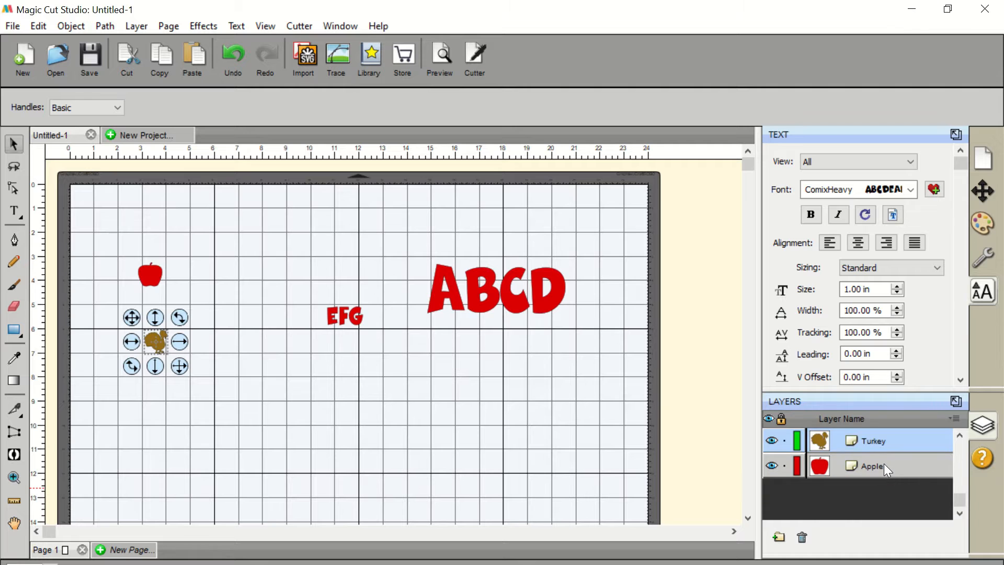
{"action": "left_click", "coordinate": [885, 465]}
{"action": "scroll", "coordinate": [884, 464], "scroll_direction": "up", "scroll_amount": 2}
Step: Enlarge the EFG text proportionally to about 5.5 in wide and move it beside the turkey
{"action": "left_click", "coordinate": [883, 442]}
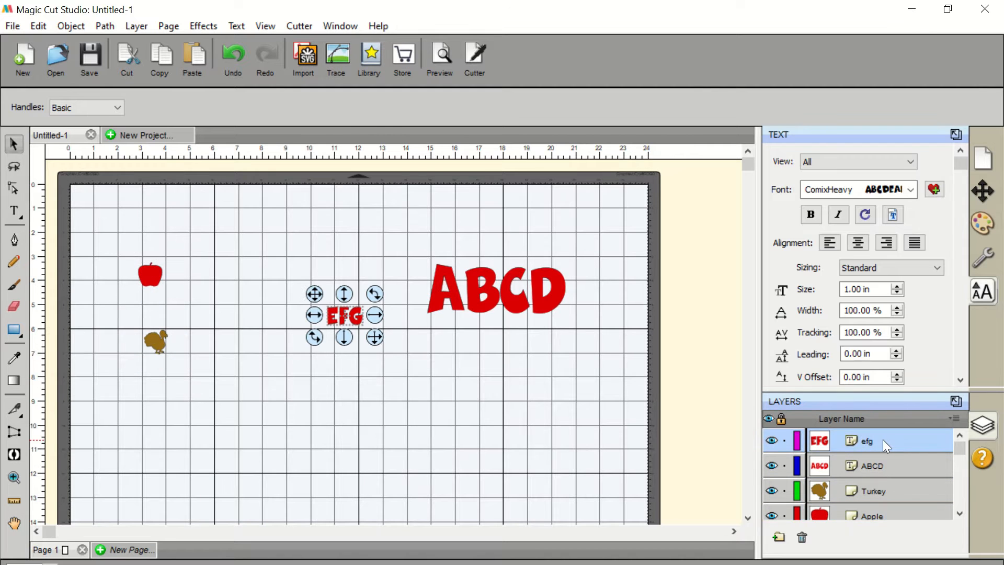
{"action": "left_click_drag", "start_coordinate": [379, 340], "coordinate": [473, 390]}
{"action": "left_click_drag", "start_coordinate": [435, 356], "coordinate": [351, 371]}
Step: Enlarge the turkey proportionally to about 3 in wide
{"action": "left_click", "coordinate": [163, 340]}
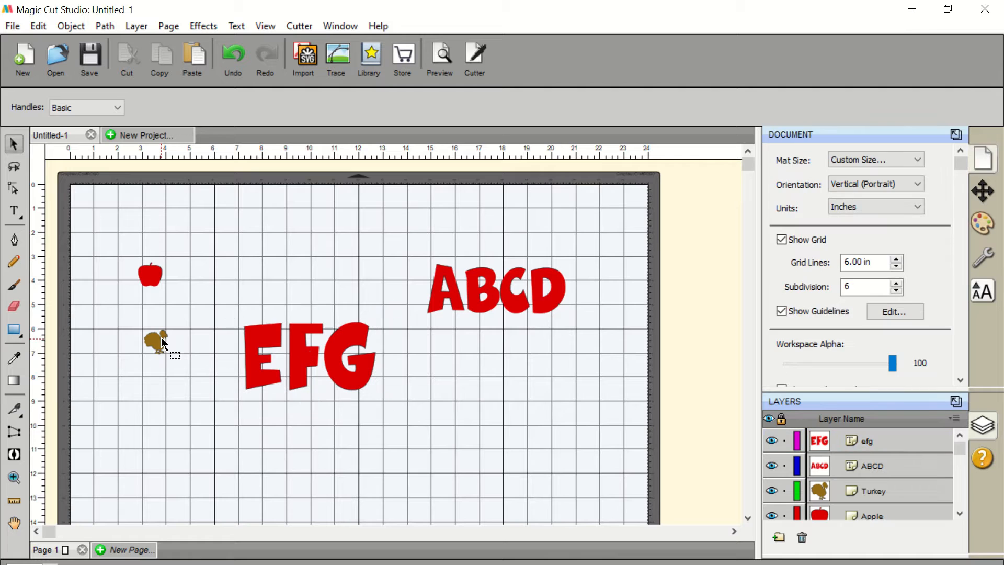
{"action": "left_click", "coordinate": [155, 340]}
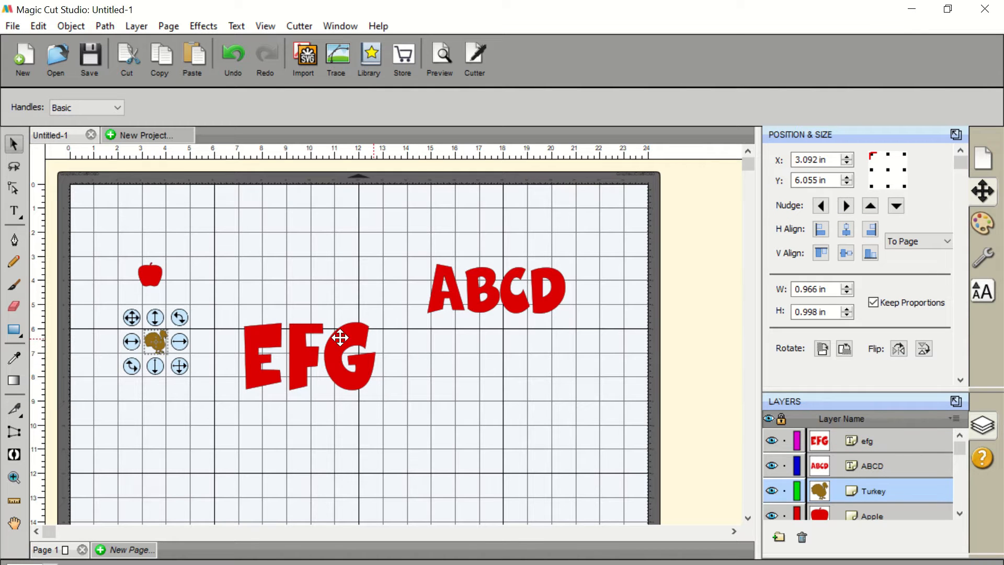
{"action": "left_click_drag", "start_coordinate": [179, 370], "coordinate": [216, 398]}
Step: Set the apple's width to 2.490 in with its proportions kept
{"action": "left_click", "coordinate": [147, 277]}
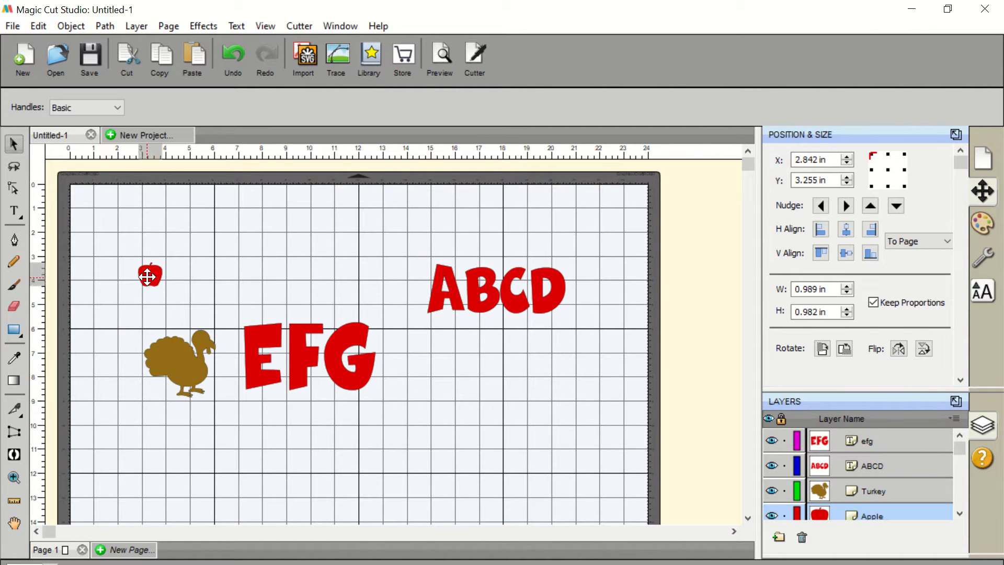
{"action": "left_click", "coordinate": [846, 286]}
{"action": "left_click", "coordinate": [847, 286]}
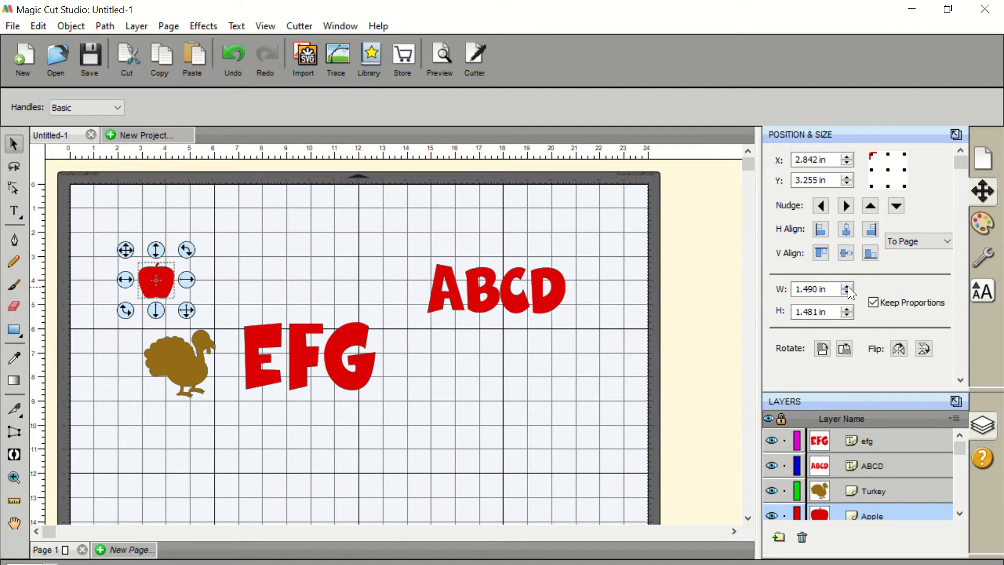
{"action": "left_click", "coordinate": [846, 286]}
{"action": "left_click", "coordinate": [846, 286]}
{"action": "left_click", "coordinate": [846, 286]}
{"action": "left_click", "coordinate": [846, 287]}
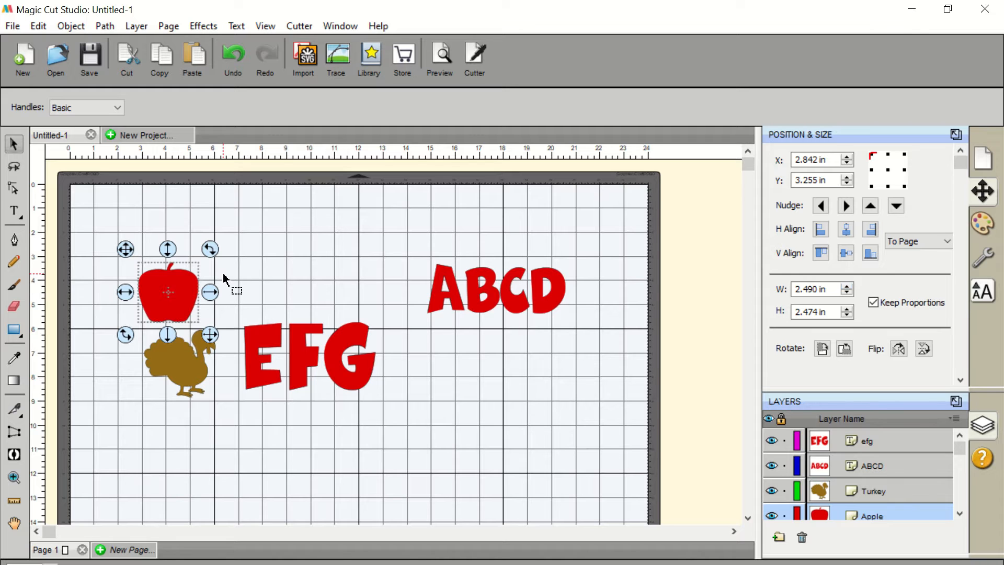
Step: Raise the EFG text size to 1.50 in, then reduce it to 1.20 in
{"action": "left_click", "coordinate": [265, 353]}
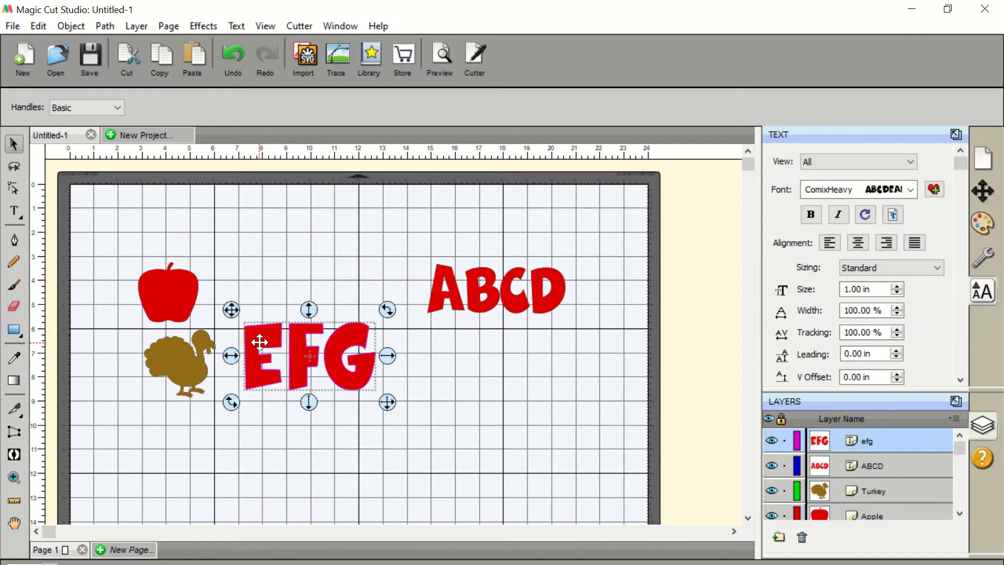
{"action": "left_click", "coordinate": [896, 286]}
{"action": "left_click", "coordinate": [896, 286]}
{"action": "left_click", "coordinate": [896, 287]}
{"action": "left_click", "coordinate": [896, 287]}
{"action": "left_click", "coordinate": [896, 286]}
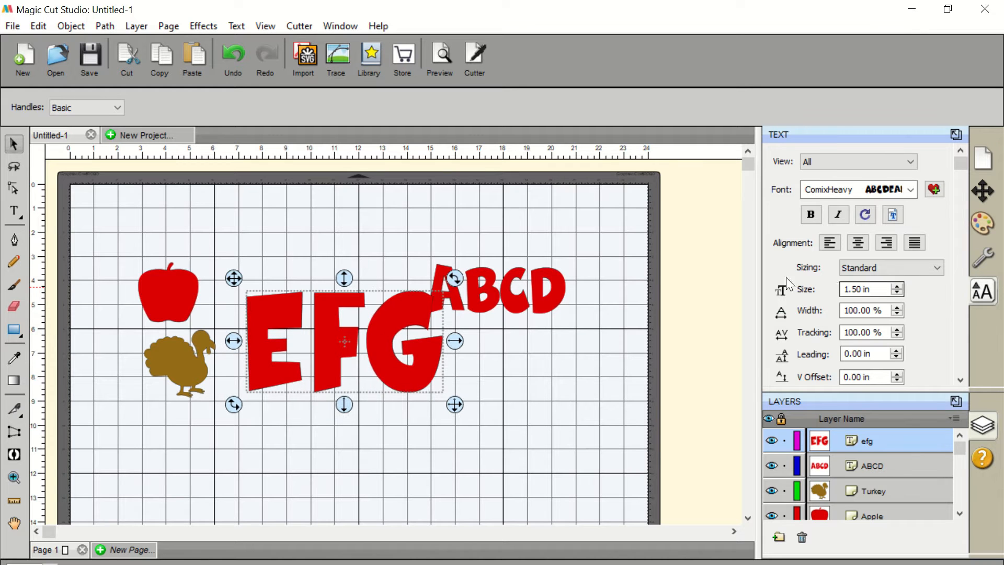
{"action": "left_click", "coordinate": [896, 293]}
{"action": "left_click", "coordinate": [896, 293]}
{"action": "left_click", "coordinate": [896, 293]}
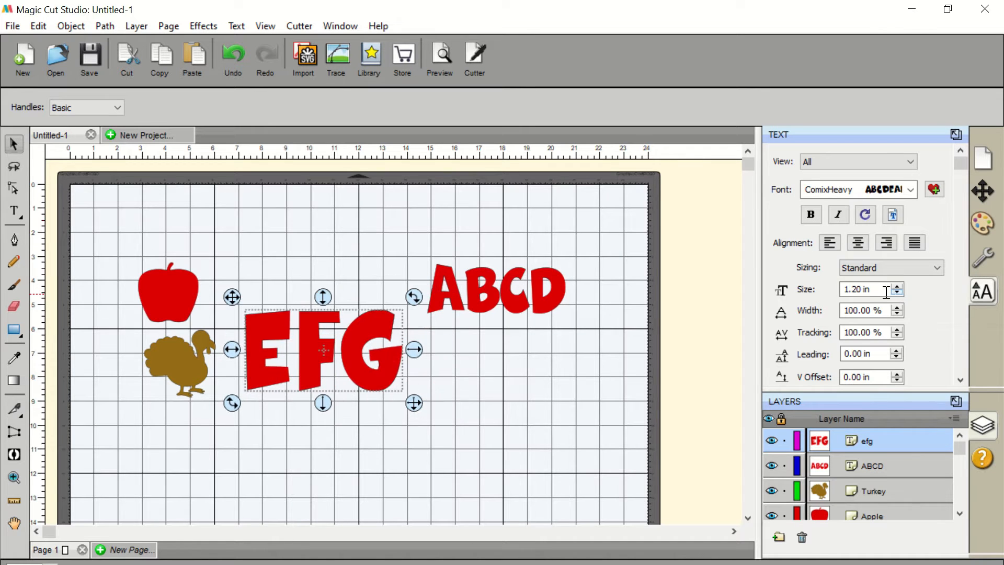
Step: Move the ABCD text down about 1 in and delete the EFG text
{"action": "left_click", "coordinate": [437, 277]}
{"action": "left_click_drag", "start_coordinate": [437, 277], "coordinate": [437, 305]}
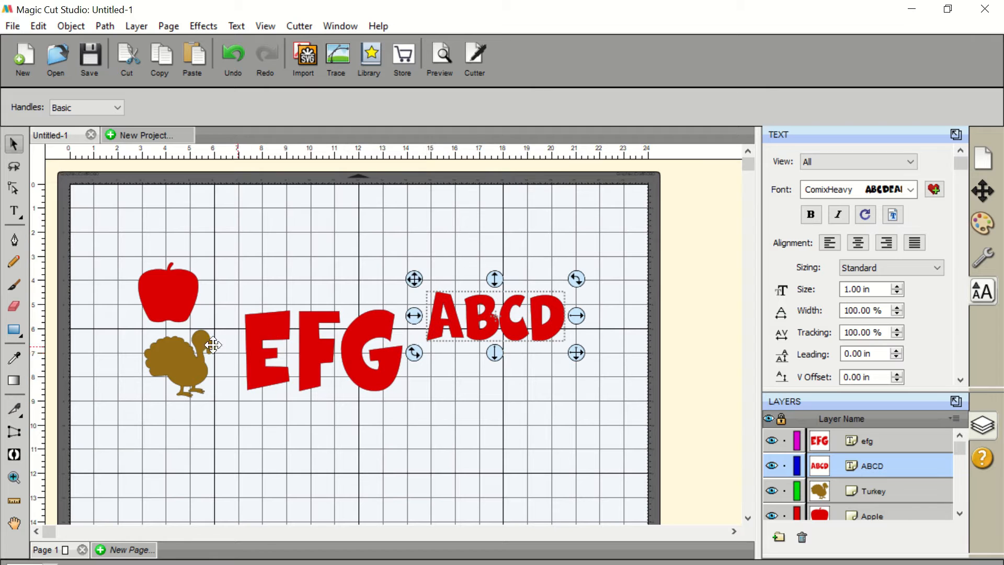
{"action": "left_click", "coordinate": [273, 325]}
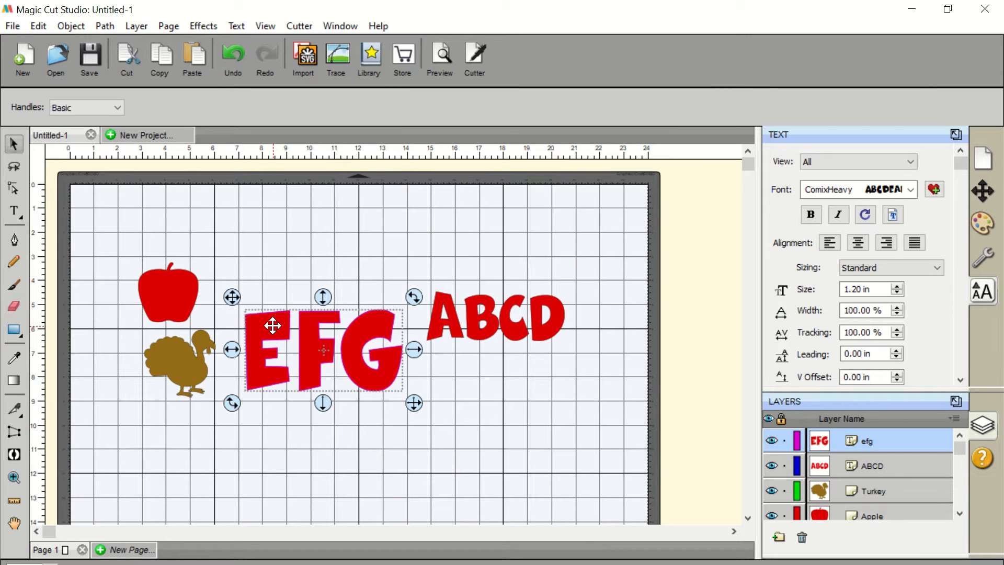
{"action": "right_click", "coordinate": [273, 325]}
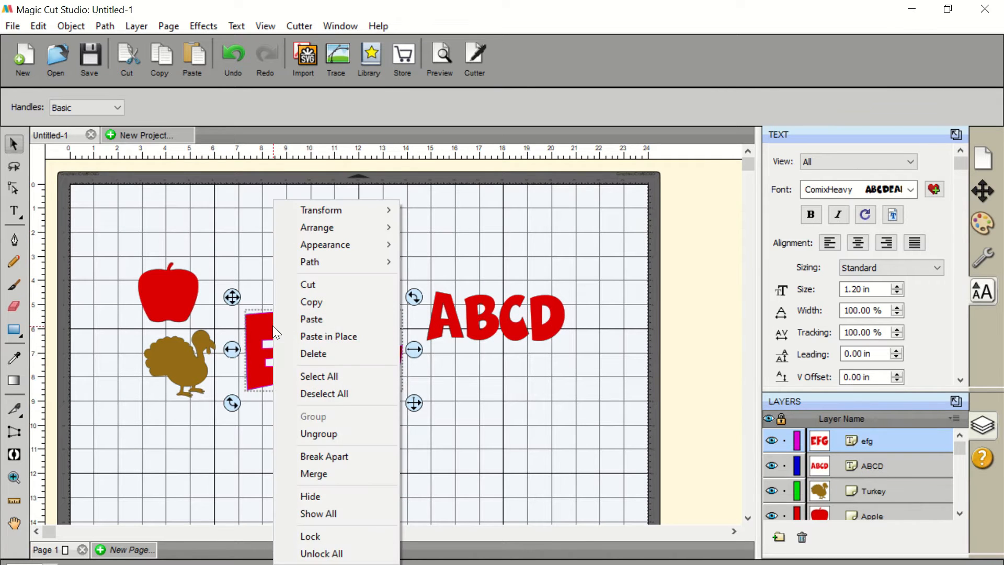
{"action": "left_click", "coordinate": [335, 361]}
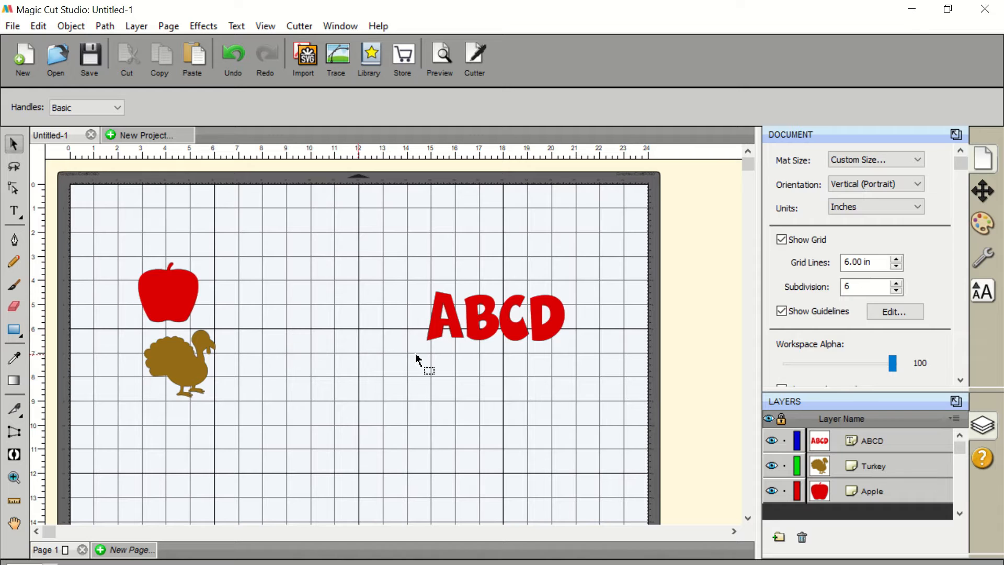
Step: Arrange the ABCD text beside the apple and the turkey below it, and enlarge the apple to about 3.9 in wide
{"action": "left_click_drag", "start_coordinate": [447, 321], "coordinate": [296, 311]}
{"action": "left_click_drag", "start_coordinate": [175, 354], "coordinate": [191, 368]}
{"action": "left_click", "coordinate": [153, 297]}
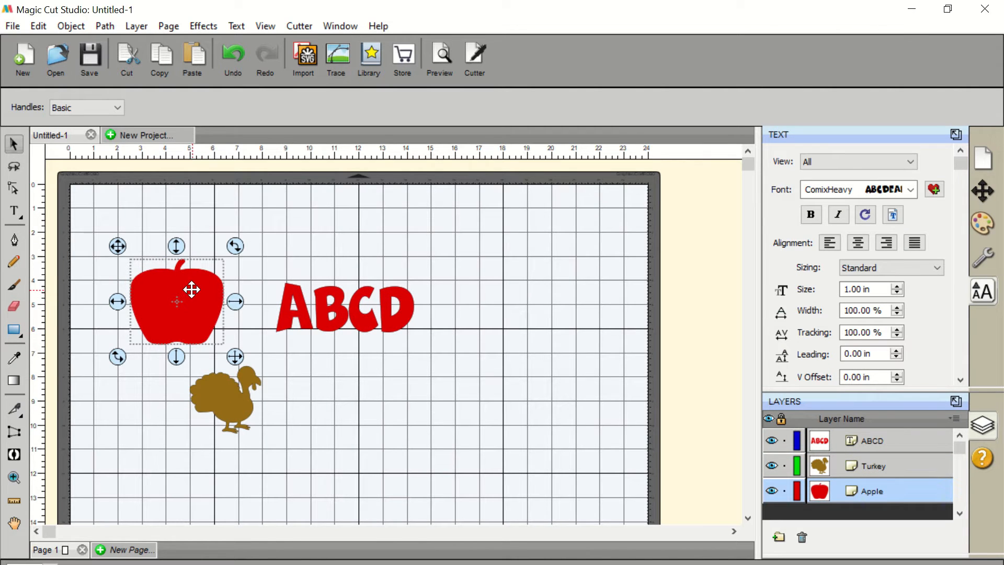
Step: Change the apple's fill to bright green, hex 00FF20
{"action": "left_click", "coordinate": [983, 222]}
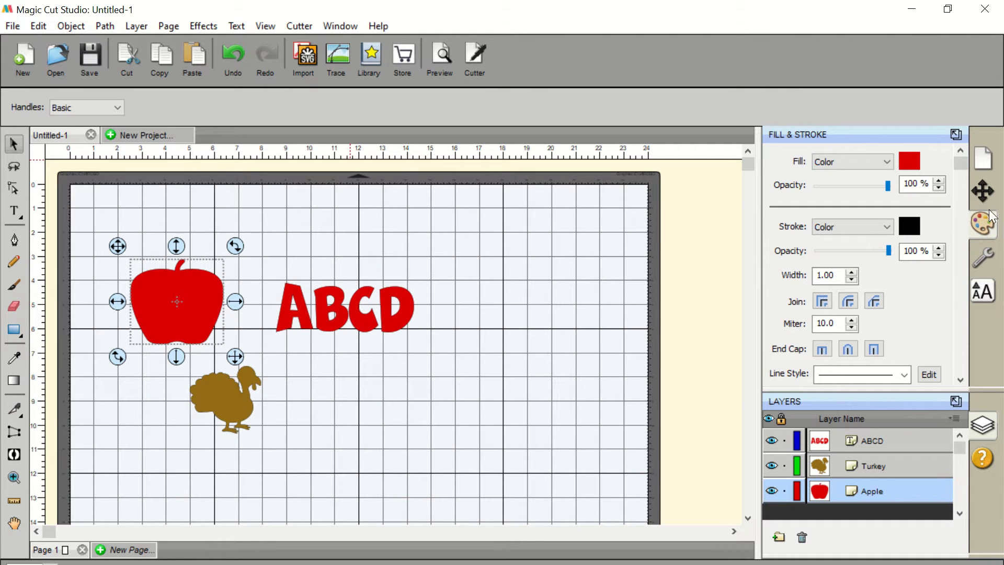
{"action": "left_click", "coordinate": [904, 160]}
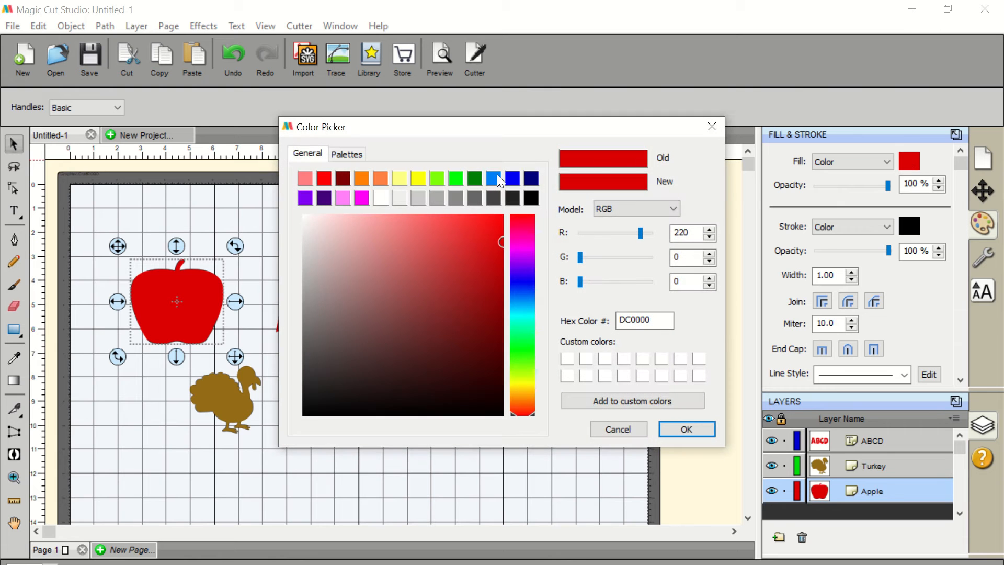
{"action": "left_click", "coordinate": [496, 179]}
{"action": "left_click", "coordinate": [524, 347]}
{"action": "left_click", "coordinate": [522, 343]}
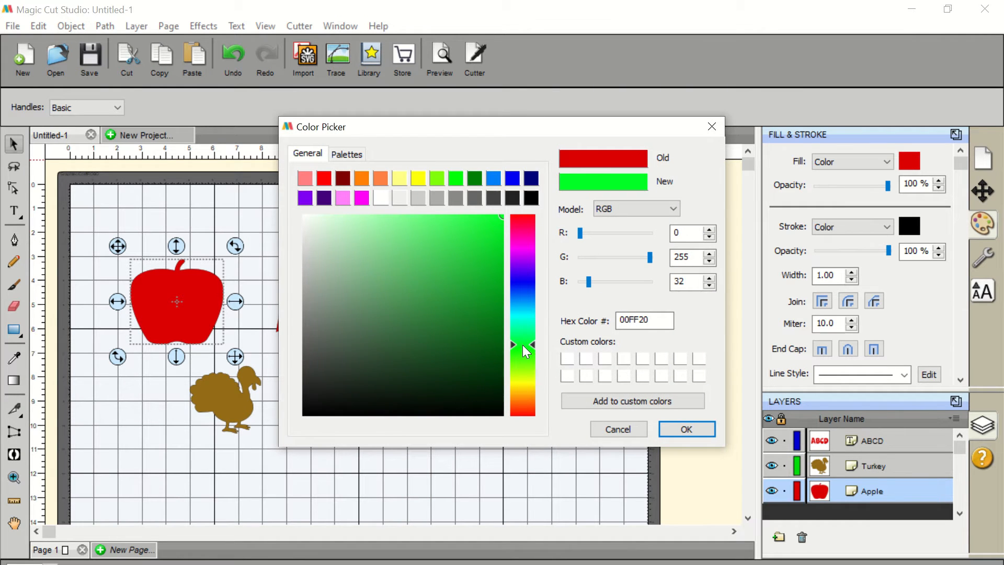
{"action": "left_click", "coordinate": [686, 429]}
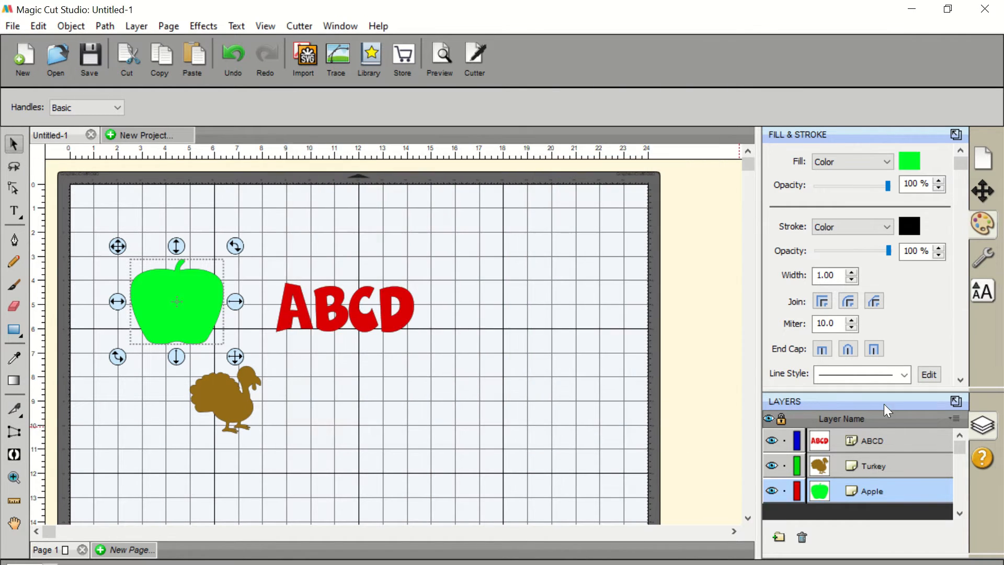
Step: Remove the apple's stroke by setting it to None
{"action": "left_click", "coordinate": [839, 228]}
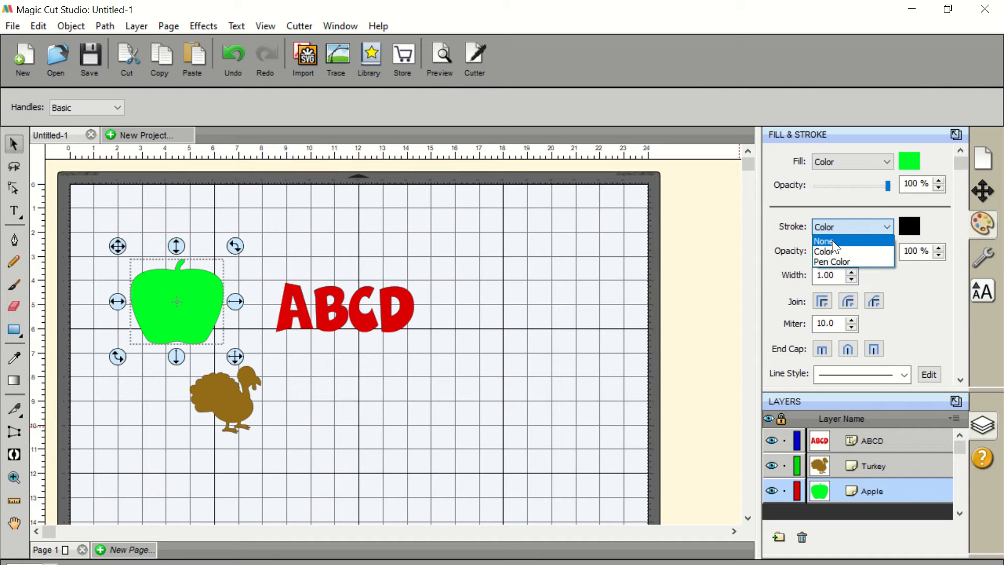
{"action": "left_click", "coordinate": [832, 240]}
{"action": "mouse_move", "coordinate": [889, 186]}
{"action": "left_mouse_down"}
{"action": "mouse_move", "coordinate": [829, 187]}
{"action": "mouse_move", "coordinate": [892, 189]}
{"action": "left_mouse_up"}
Step: Choose the Leopard pattern as the apple's fill and preview it on the shape
{"action": "left_click", "coordinate": [889, 167]}
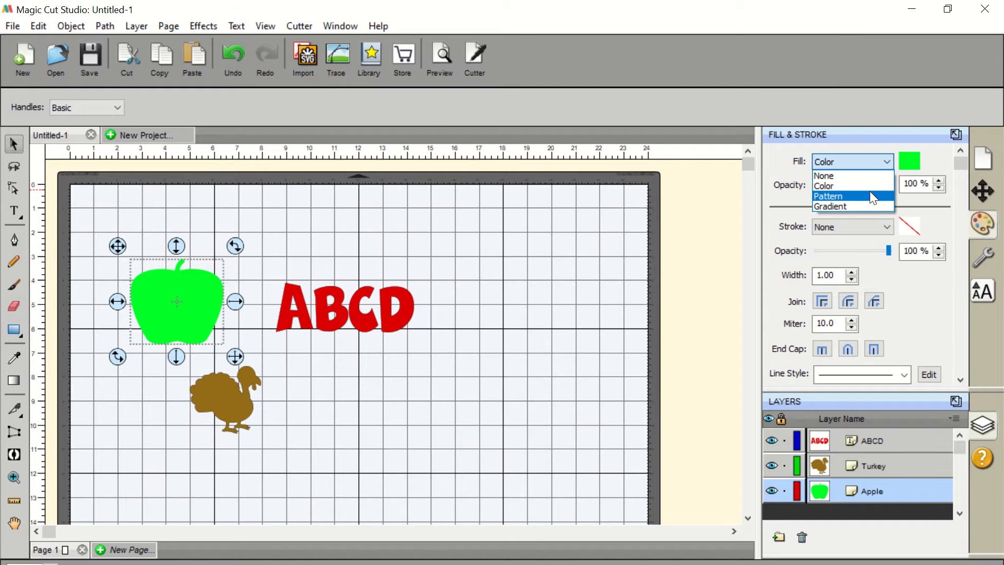
{"action": "left_click", "coordinate": [870, 191]}
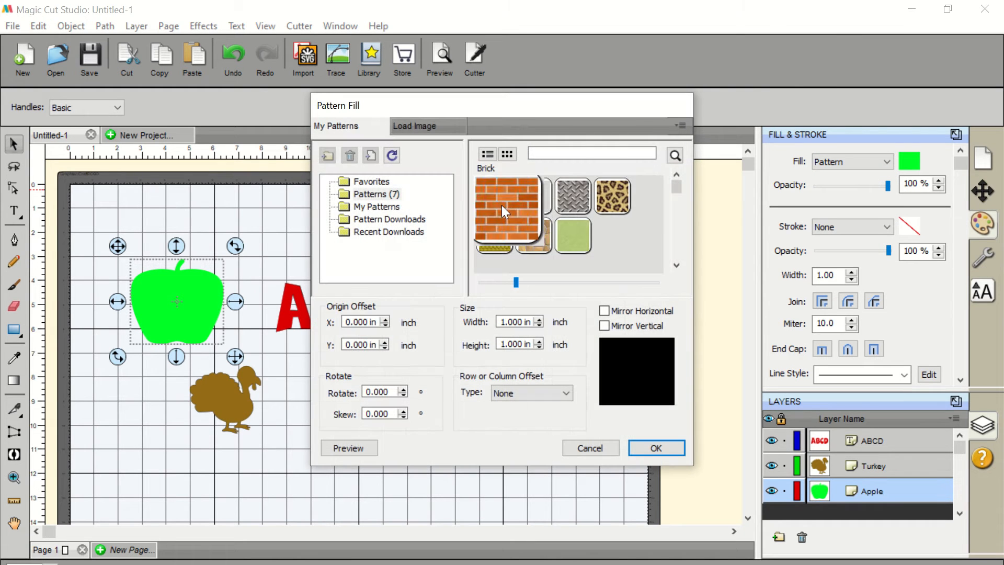
{"action": "left_click", "coordinate": [622, 197]}
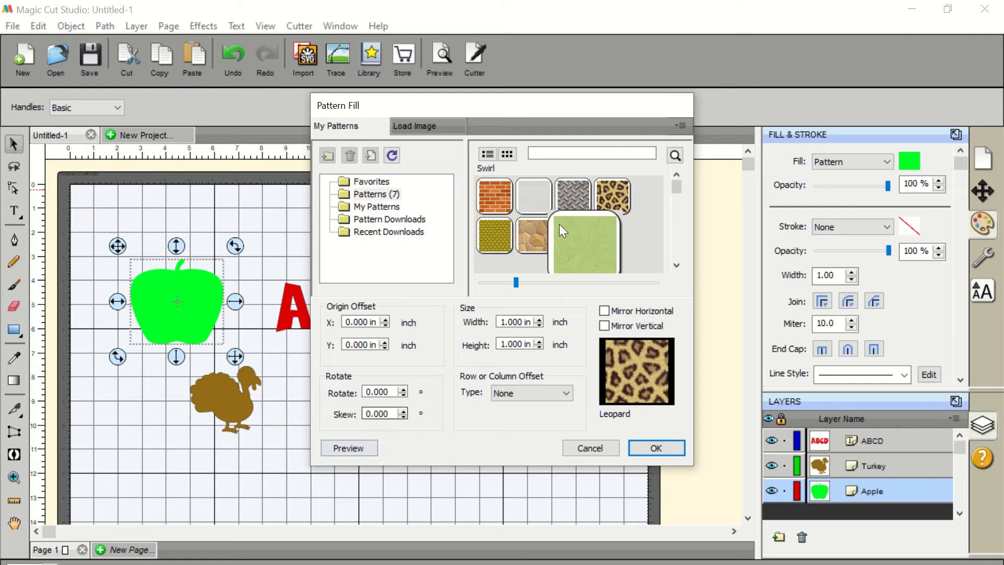
{"action": "left_click", "coordinate": [527, 202]}
{"action": "left_click", "coordinate": [499, 200]}
{"action": "left_click", "coordinate": [606, 197]}
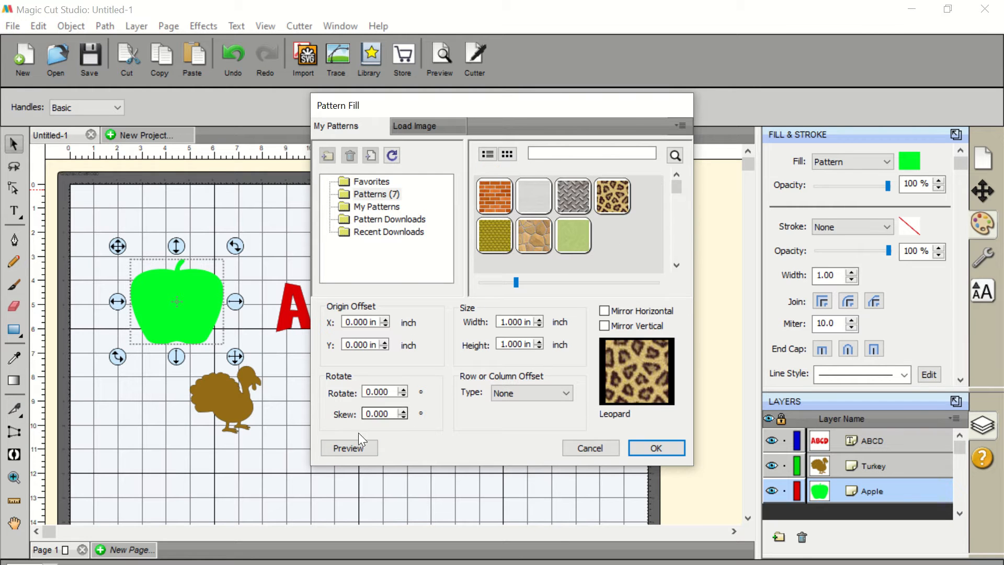
{"action": "left_click", "coordinate": [346, 447]}
Step: Browse the computer's folders for an image to load as the apple's pattern fill
{"action": "left_click", "coordinate": [415, 125]}
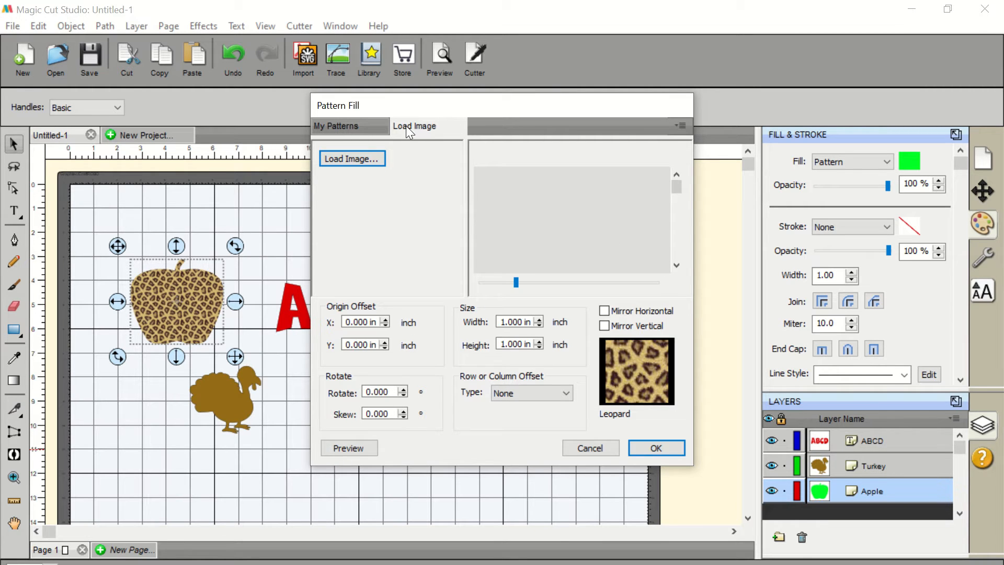
{"action": "left_click", "coordinate": [360, 159]}
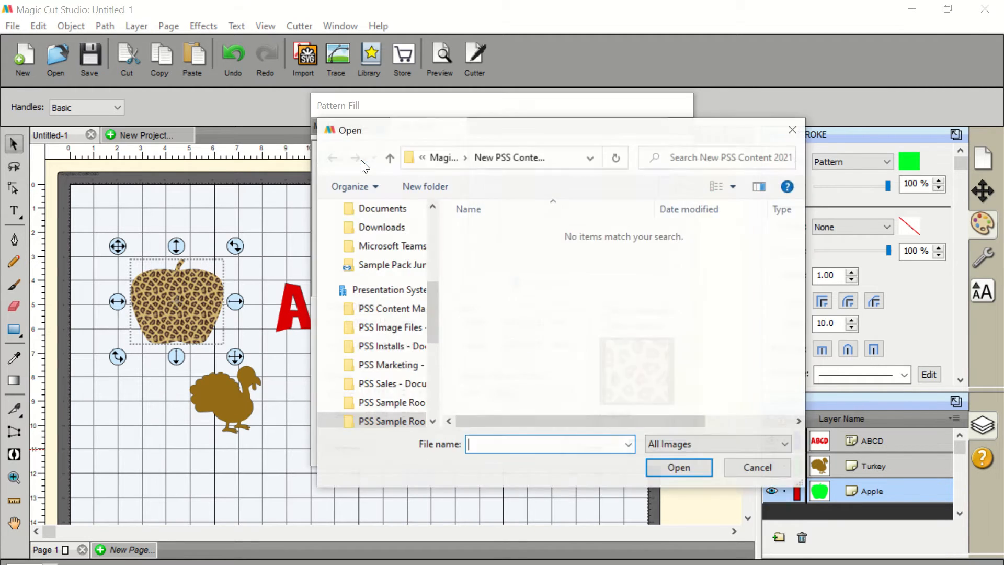
{"action": "scroll", "coordinate": [381, 350], "scroll_direction": "up", "scroll_amount": 2}
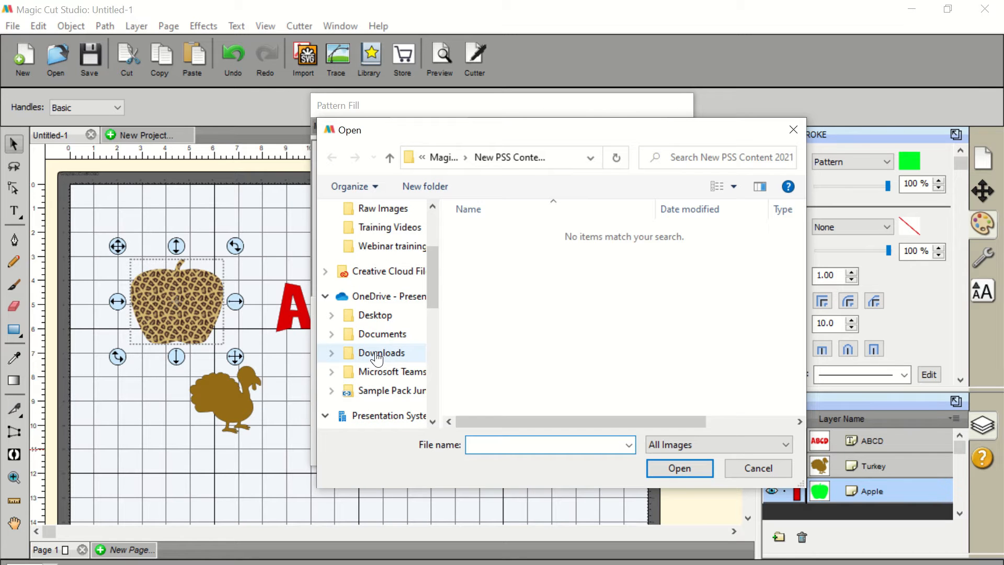
{"action": "scroll", "coordinate": [376, 356], "scroll_direction": "up", "scroll_amount": 4}
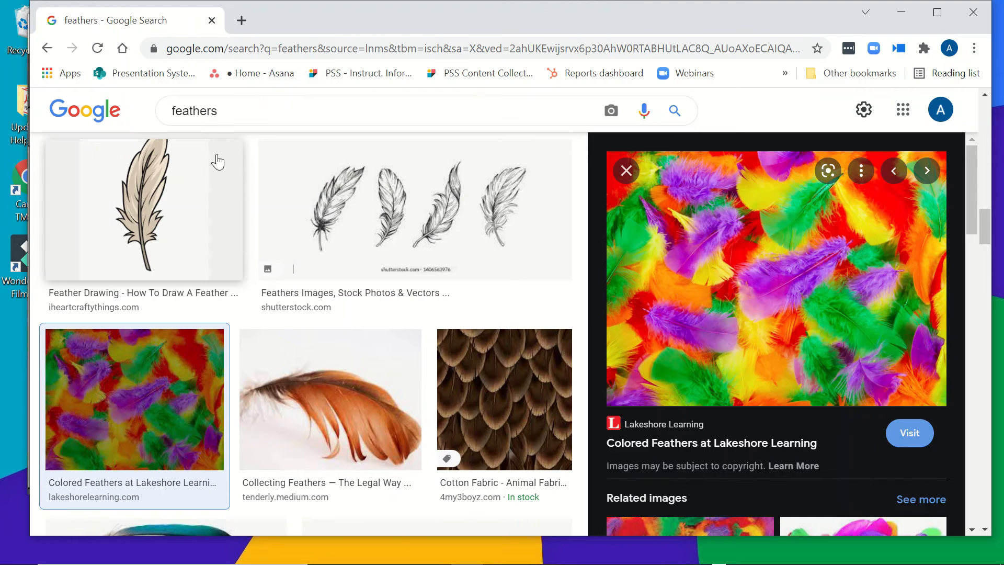
Step: In Chrome, save the colored feathers image as Feathers and the blue chevron image as chevron in the Pictures folder
{"action": "right_click", "coordinate": [674, 259]}
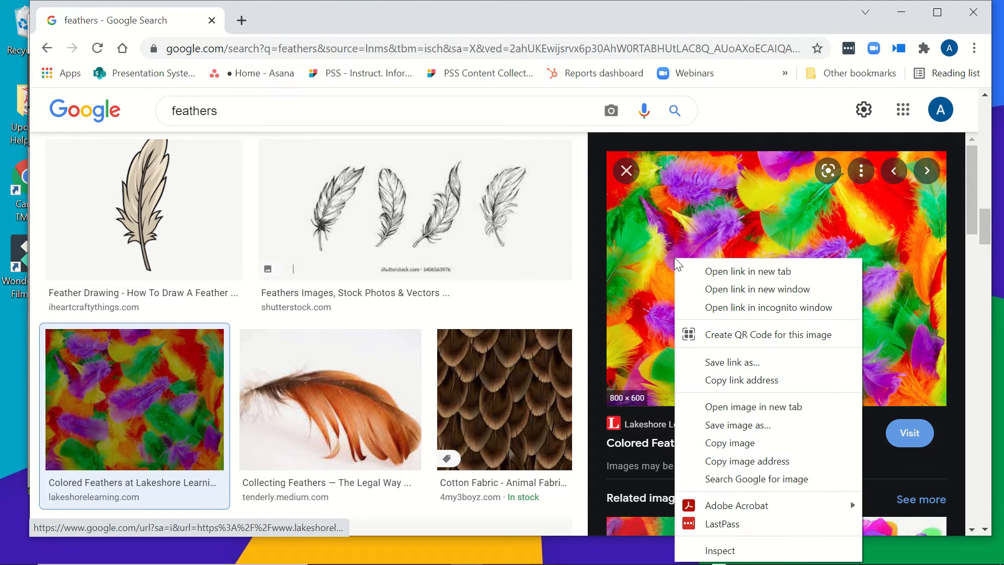
{"action": "left_click", "coordinate": [742, 425]}
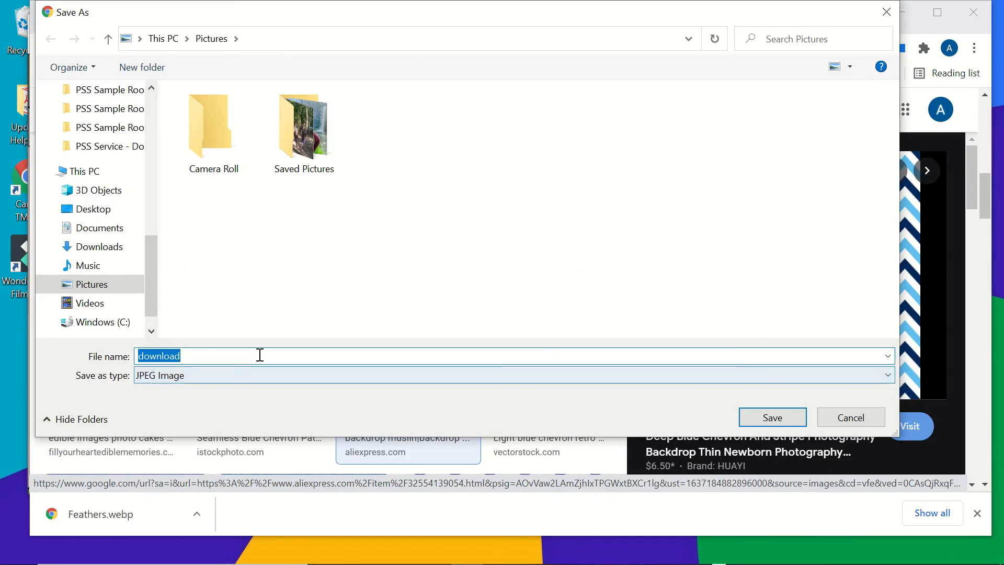
{"action": "type", "text": "chevron"}
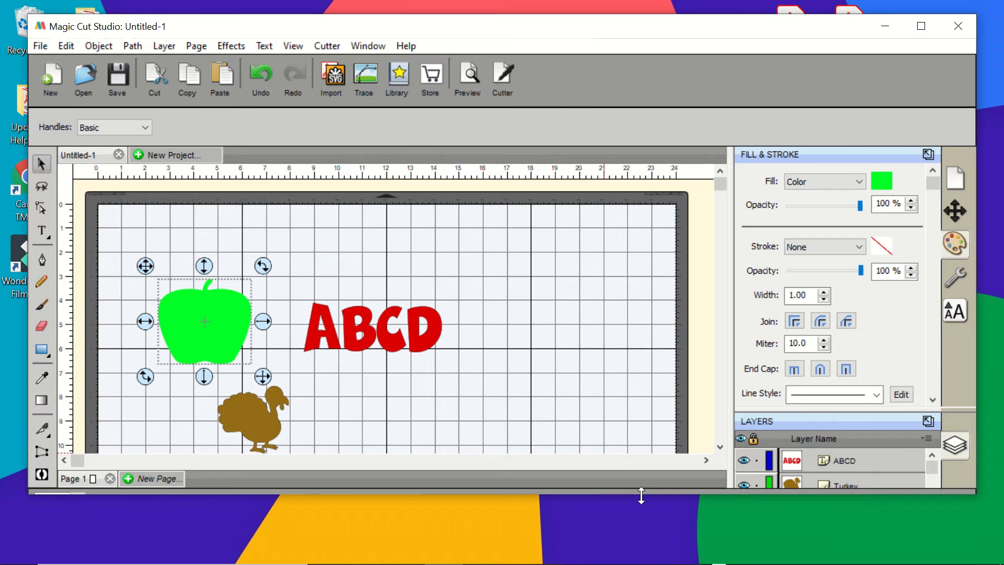
Step: Switch back to Magic Cut Studio, make its window taller, and set the apple's fill type to Pattern
{"action": "left_click_drag", "start_coordinate": [641, 495], "coordinate": [641, 553]}
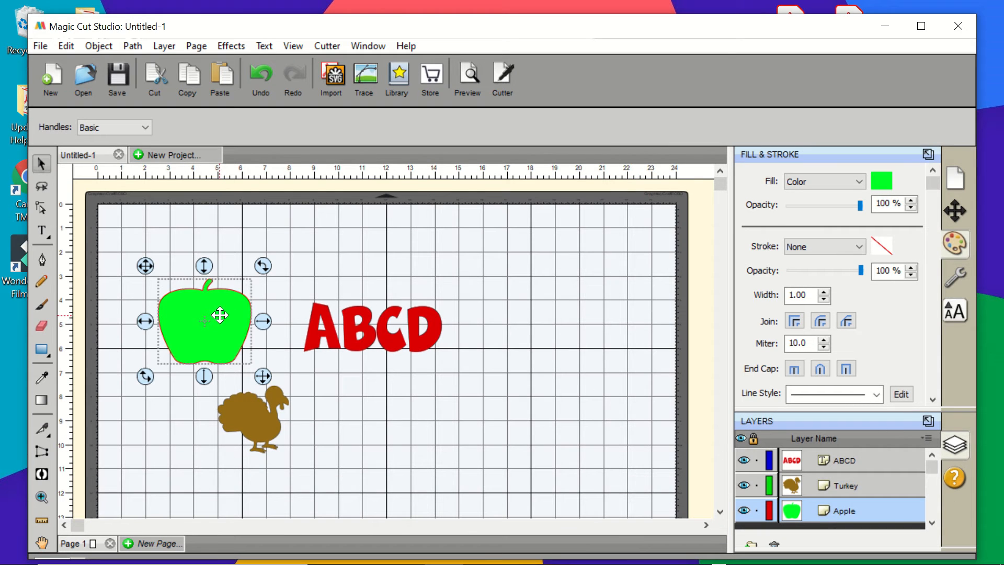
{"action": "left_click", "coordinate": [831, 179]}
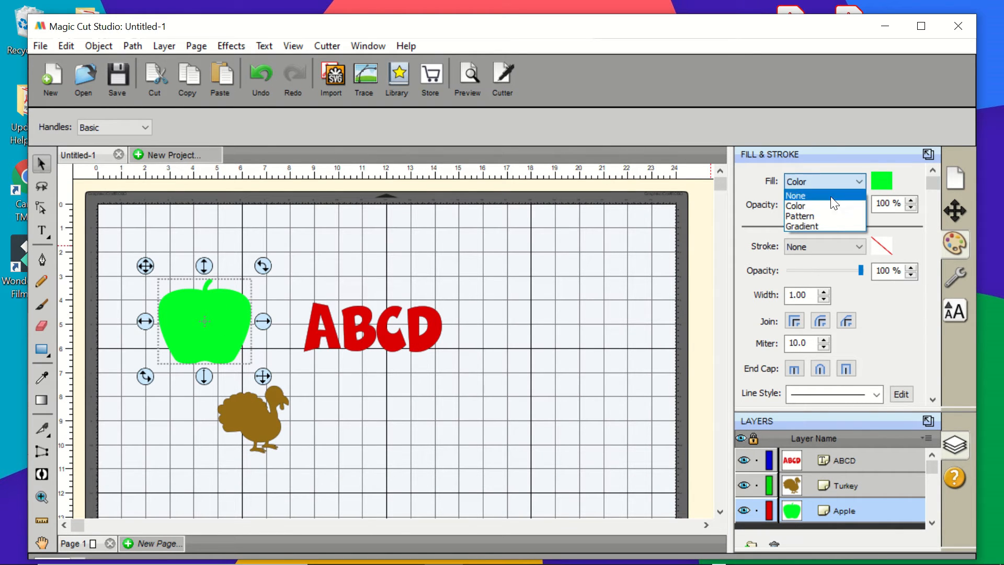
{"action": "left_click", "coordinate": [829, 215]}
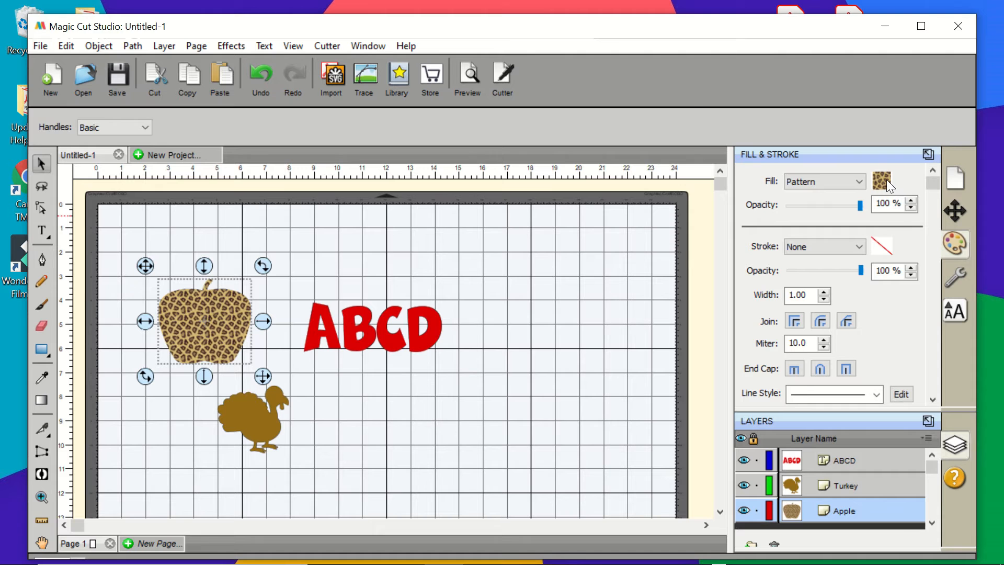
Step: Load chevron.jfif from the Pictures folder as the apple's pattern image and preview it on the shape
{"action": "left_click", "coordinate": [883, 180]}
{"action": "left_click", "coordinate": [462, 130]}
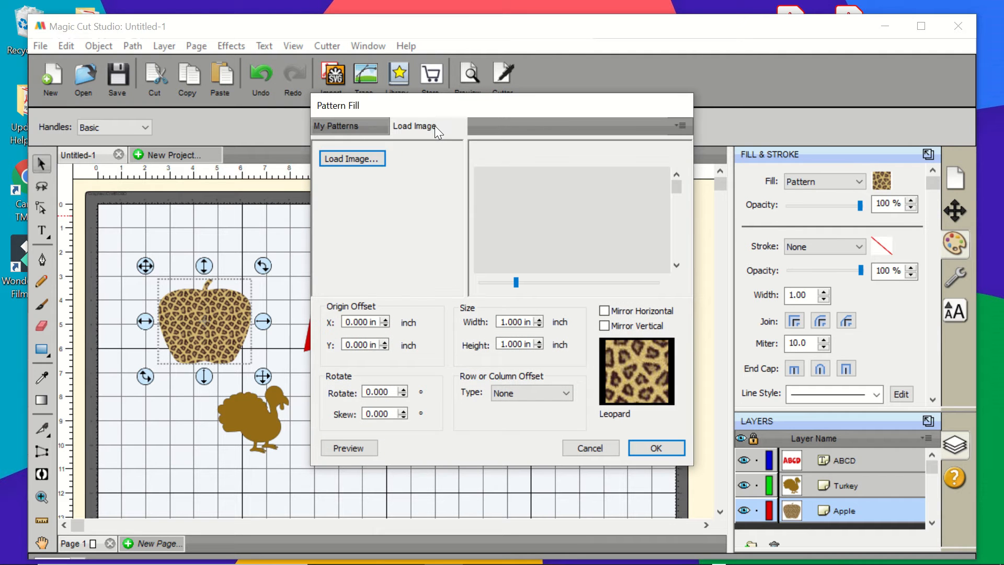
{"action": "left_click", "coordinate": [345, 157]}
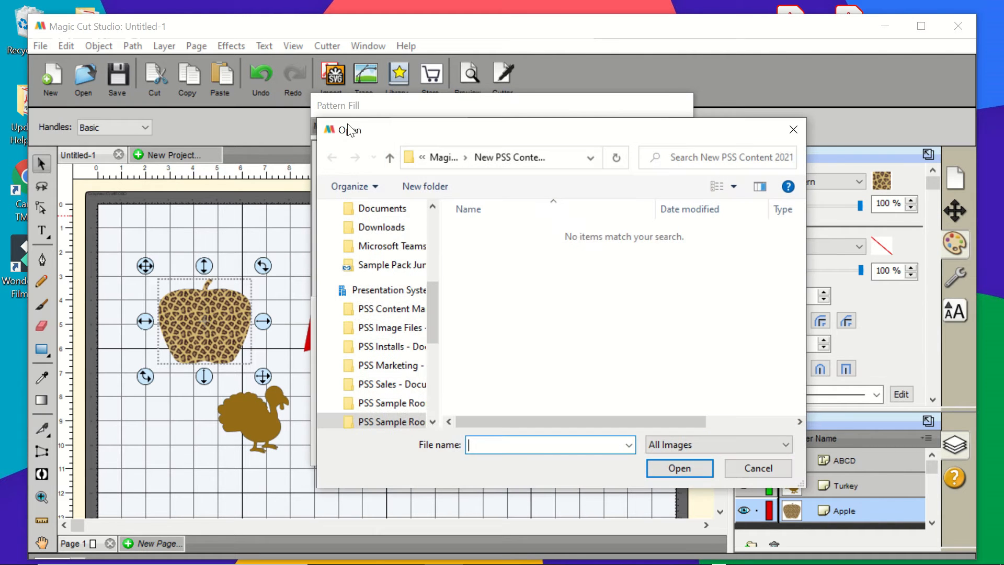
{"action": "scroll", "coordinate": [384, 261], "scroll_direction": "up", "scroll_amount": 5}
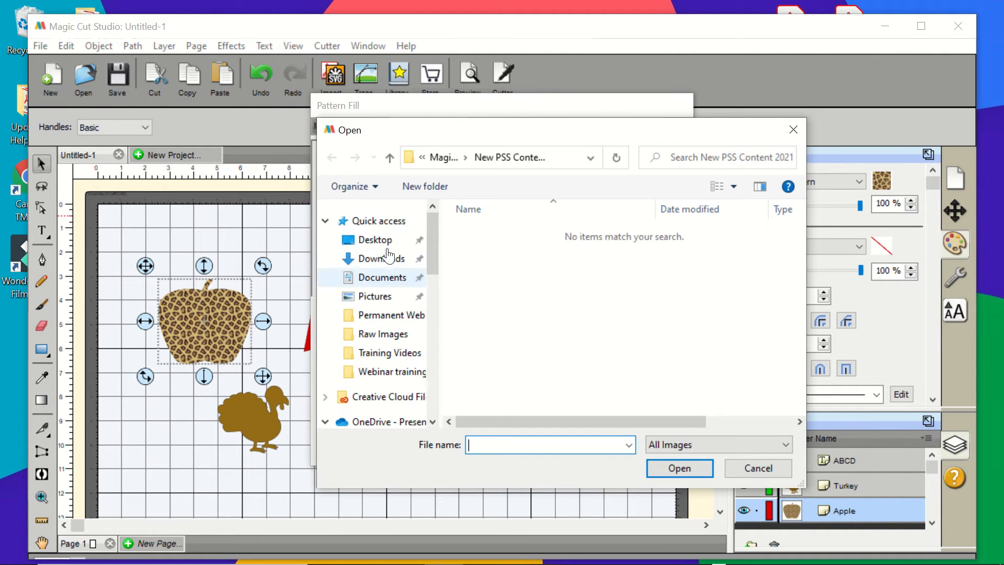
{"action": "left_click", "coordinate": [382, 296]}
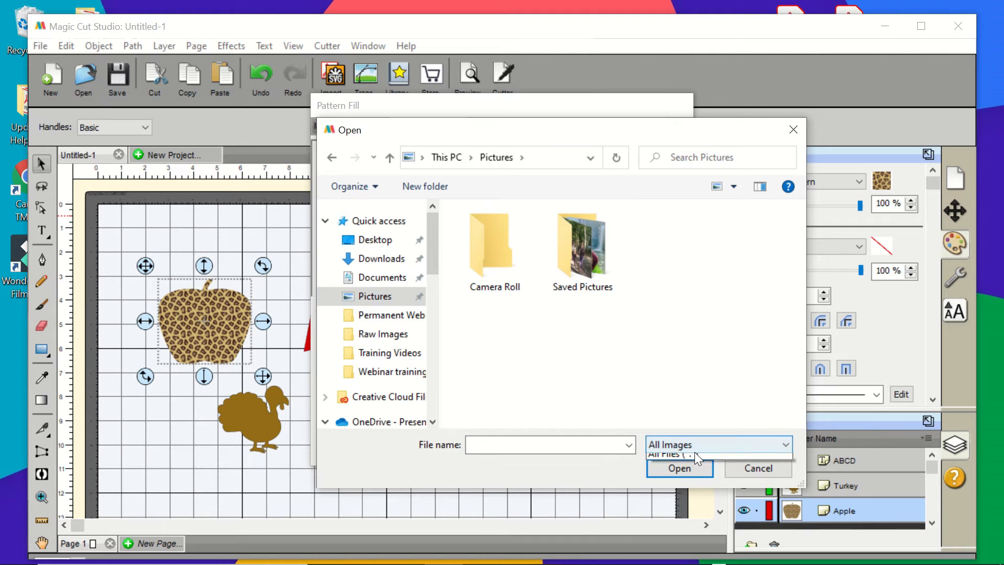
{"action": "left_click", "coordinate": [695, 450]}
{"action": "left_click", "coordinate": [689, 518]}
{"action": "left_click", "coordinate": [689, 238]}
{"action": "left_click", "coordinate": [678, 467]}
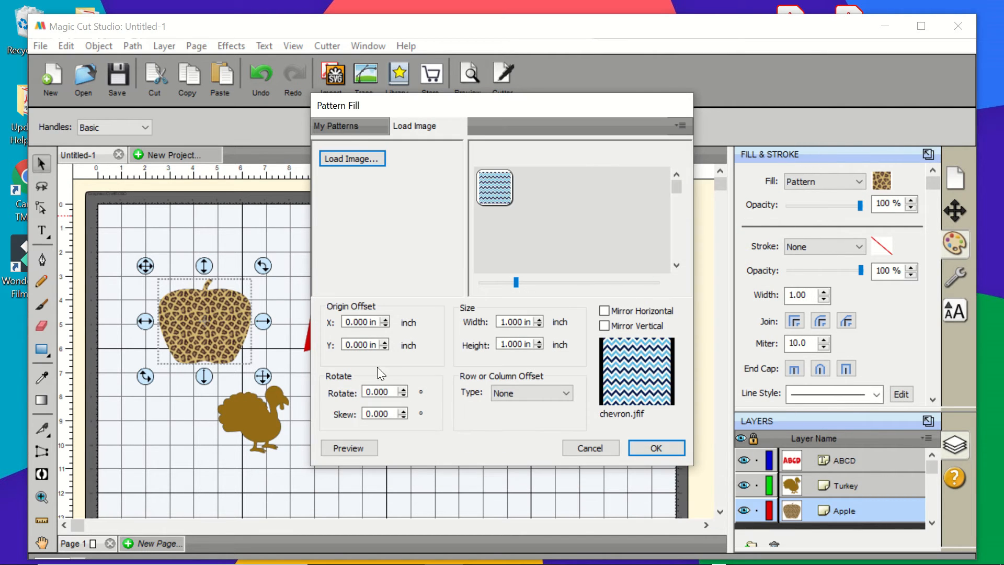
{"action": "left_click", "coordinate": [348, 449]}
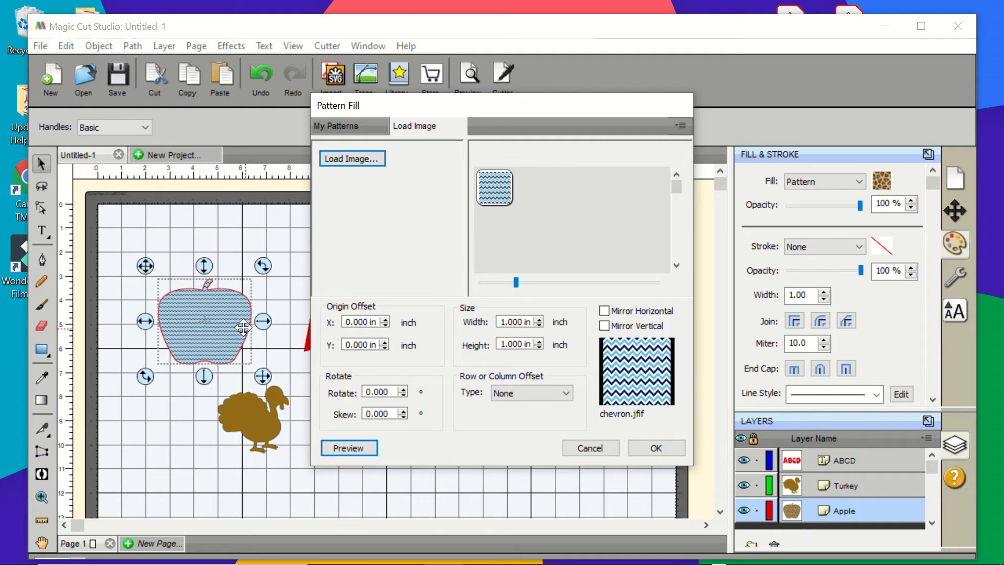
Step: Set the chevron pattern size to 2.00 in wide and 2.00 in high, preview it, and apply the fill
{"action": "left_click", "coordinate": [540, 319]}
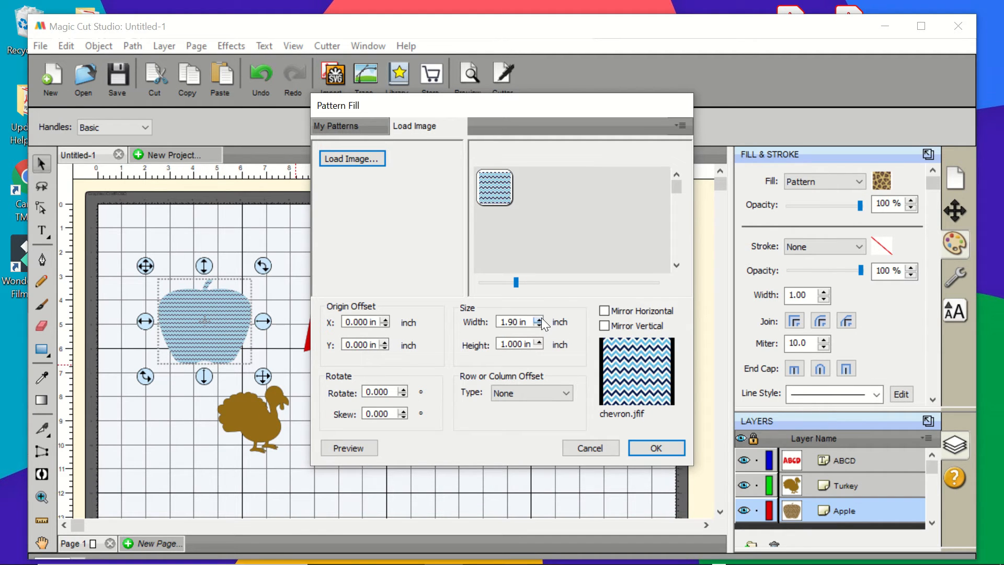
{"action": "left_click", "coordinate": [538, 340]}
{"action": "left_click", "coordinate": [538, 340]}
{"action": "left_click", "coordinate": [538, 340]}
{"action": "left_click", "coordinate": [348, 447]}
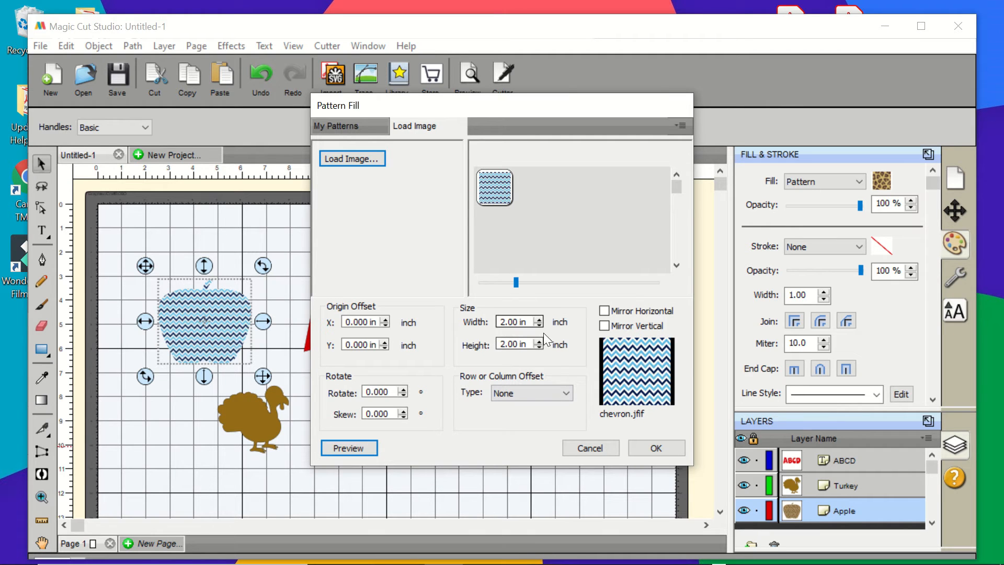
{"action": "left_click", "coordinate": [654, 448]}
Step: Arrange the objects in a row with the ABCD text beside the apple and the turkey at the mat's right side
{"action": "left_click", "coordinate": [481, 299]}
{"action": "left_click_drag", "start_coordinate": [408, 310], "coordinate": [386, 306]}
{"action": "left_click_drag", "start_coordinate": [261, 419], "coordinate": [520, 347]}
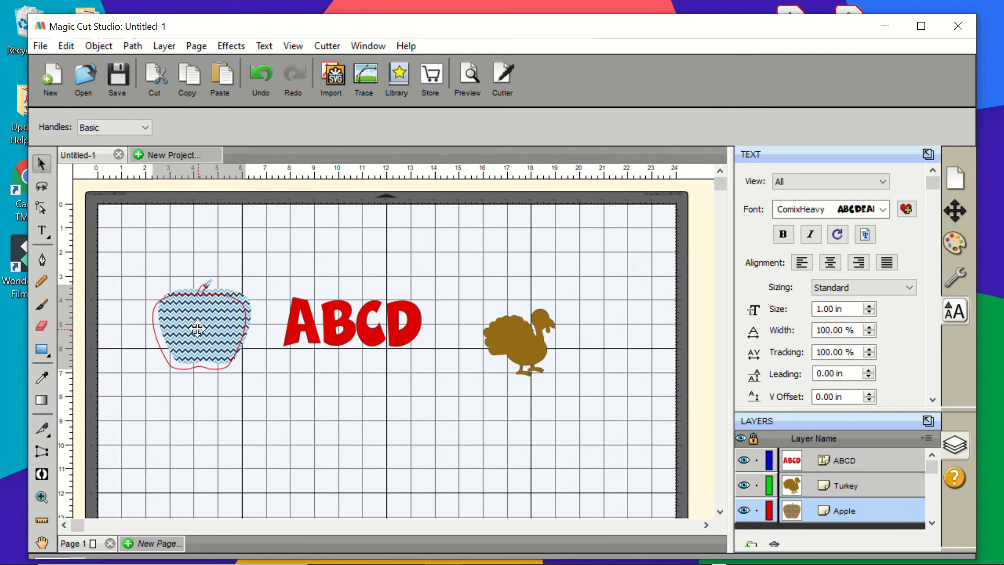
{"action": "left_click_drag", "start_coordinate": [203, 321], "coordinate": [196, 329]}
{"action": "left_click_drag", "start_coordinate": [353, 321], "coordinate": [339, 334]}
{"action": "left_click_drag", "start_coordinate": [518, 337], "coordinate": [587, 308]}
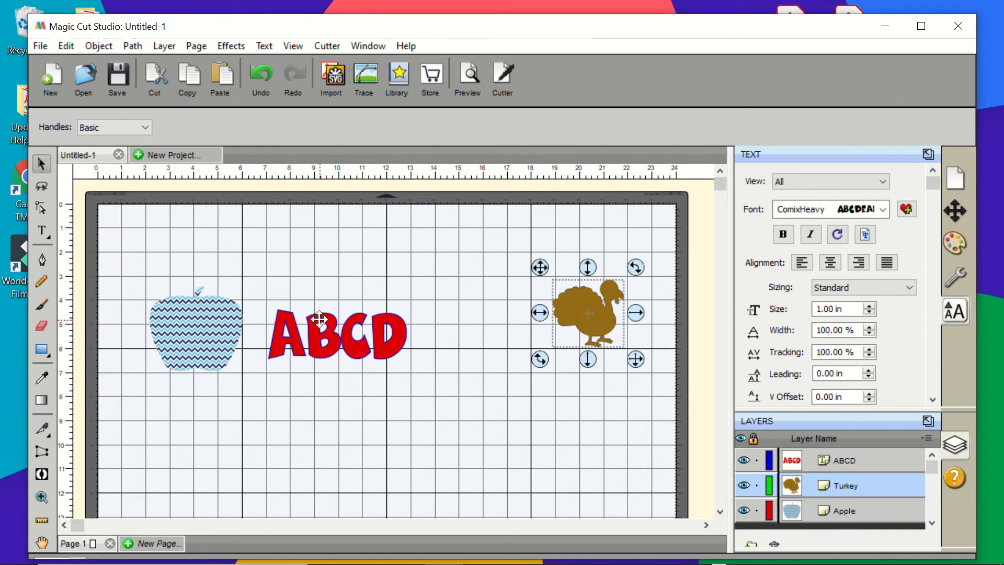
{"action": "left_click", "coordinate": [444, 324]}
{"action": "left_click_drag", "start_coordinate": [319, 313], "coordinate": [323, 293]}
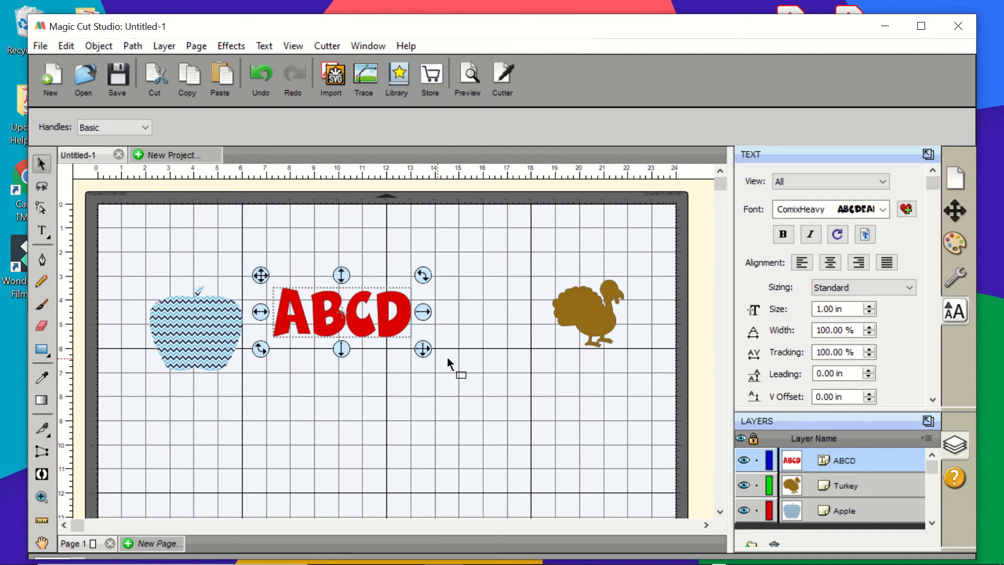
Step: Increase the ABCD text's tracking to 125%
{"action": "left_click", "coordinate": [868, 350]}
{"action": "left_click", "coordinate": [869, 350]}
{"action": "left_click", "coordinate": [868, 350]}
{"action": "left_click", "coordinate": [869, 351]}
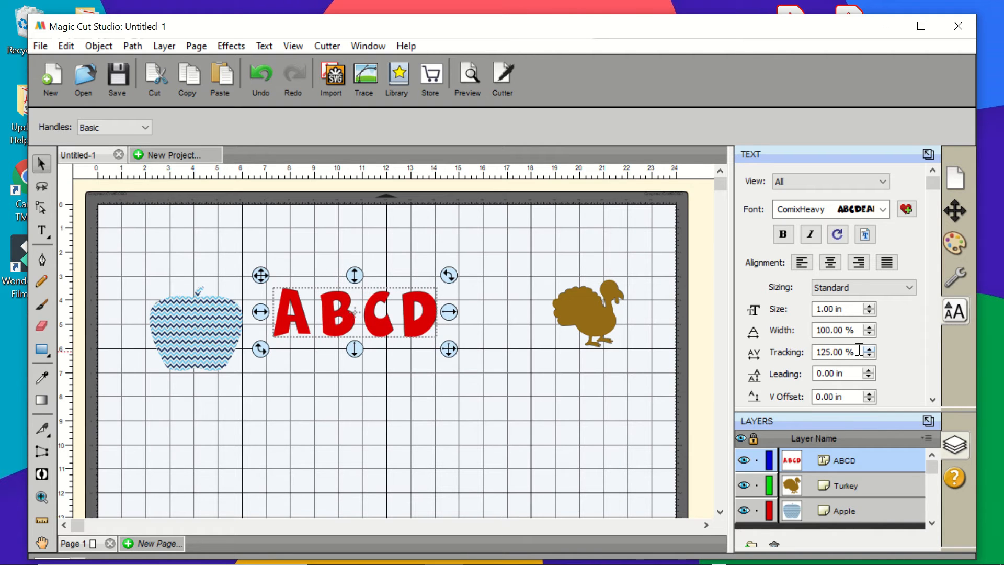
Step: Enlarge the ABCD text proportionally to about 8.9 in wide and 3.5 in high
{"action": "left_click", "coordinate": [502, 384]}
{"action": "left_click", "coordinate": [419, 321]}
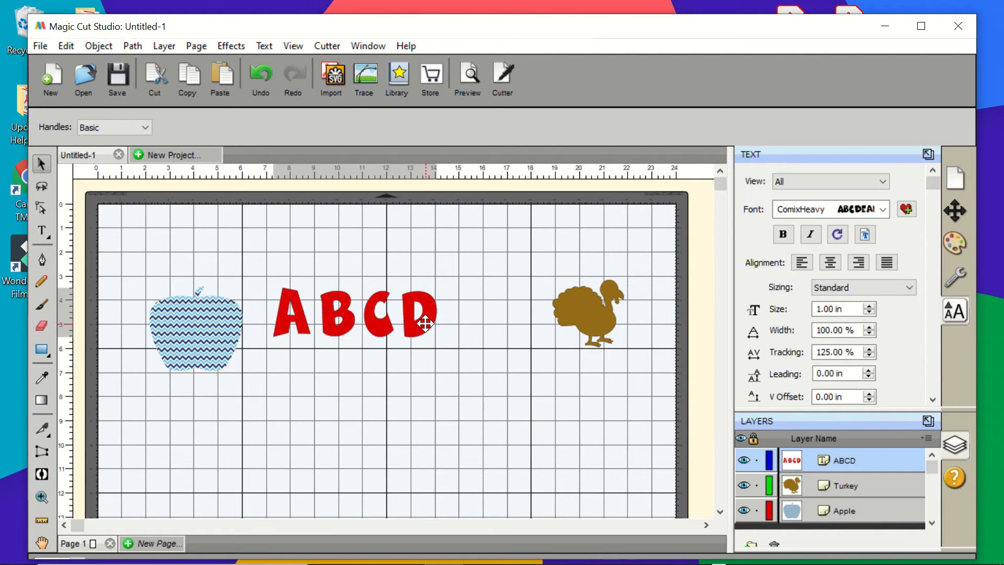
{"action": "left_click_drag", "start_coordinate": [448, 348], "coordinate": [500, 385]}
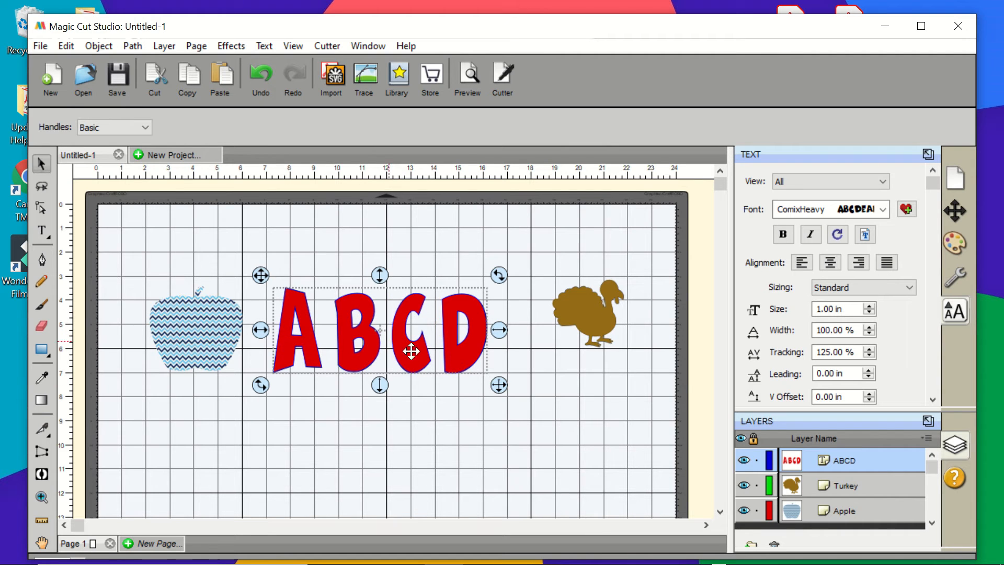
Step: Set the ABCD text's character width to 115% and increase its tracking past 135%
{"action": "left_click", "coordinate": [868, 326]}
{"action": "left_click", "coordinate": [868, 327]}
{"action": "left_click", "coordinate": [868, 326]}
{"action": "left_click", "coordinate": [869, 348]}
{"action": "left_click", "coordinate": [869, 348]}
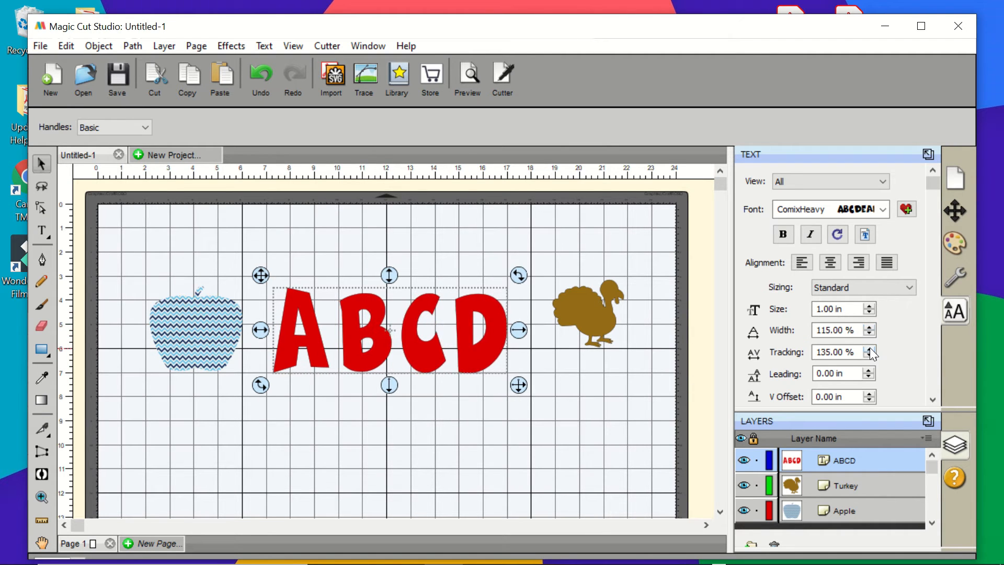
{"action": "left_click", "coordinate": [869, 348]}
{"action": "left_click", "coordinate": [869, 347]}
Step: Nudge the ABCD text toward the apple and place the turkey right after the D, enlarged to about 4.1 in wide
{"action": "left_click_drag", "start_coordinate": [425, 332], "coordinate": [419, 328]}
{"action": "left_click", "coordinate": [516, 395]}
{"action": "left_click", "coordinate": [587, 315]}
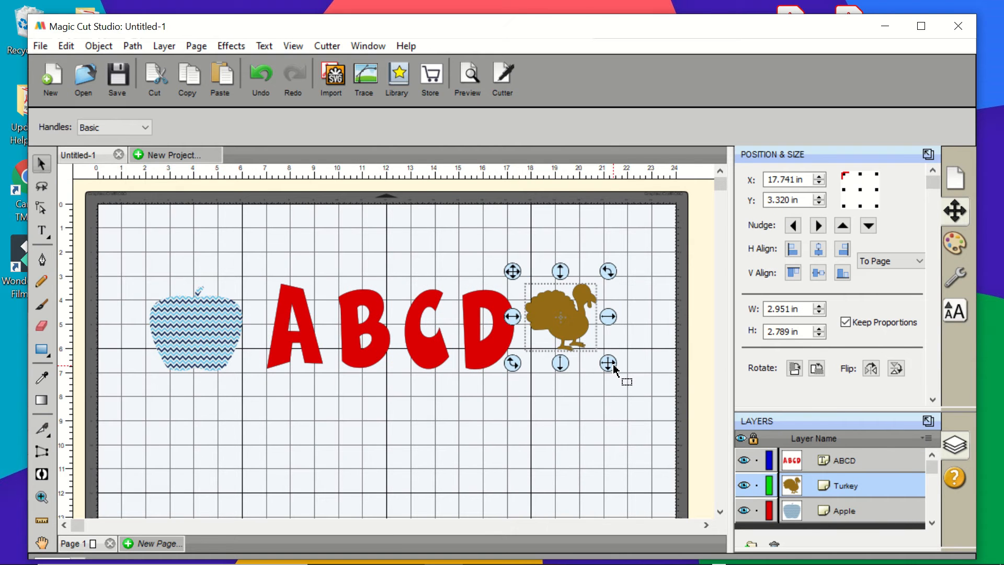
{"action": "left_click_drag", "start_coordinate": [615, 379], "coordinate": [639, 385]}
{"action": "left_click_drag", "start_coordinate": [599, 349], "coordinate": [598, 349]}
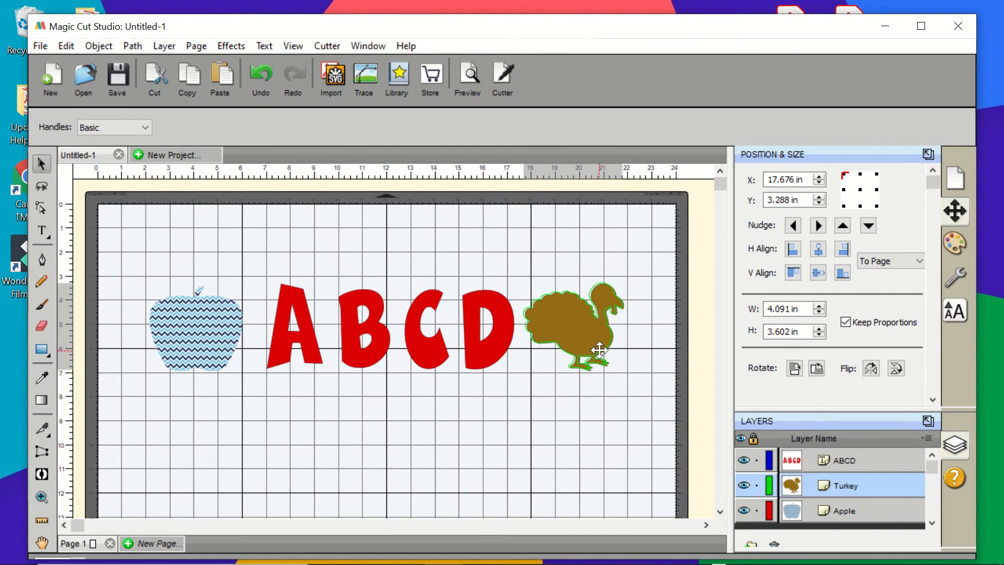
{"action": "left_click", "coordinate": [594, 444]}
{"action": "left_click_drag", "start_coordinate": [282, 304], "coordinate": [276, 305]}
{"action": "left_click", "coordinate": [302, 405]}
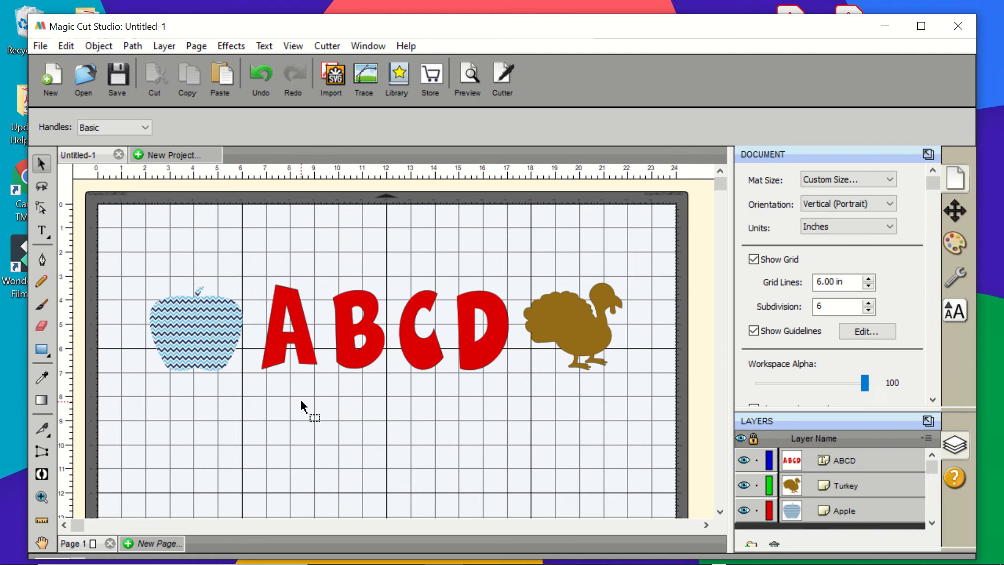
Step: Preview the design's cut lines and Print+Cut registration marks, and close the preview
{"action": "left_click", "coordinate": [465, 81]}
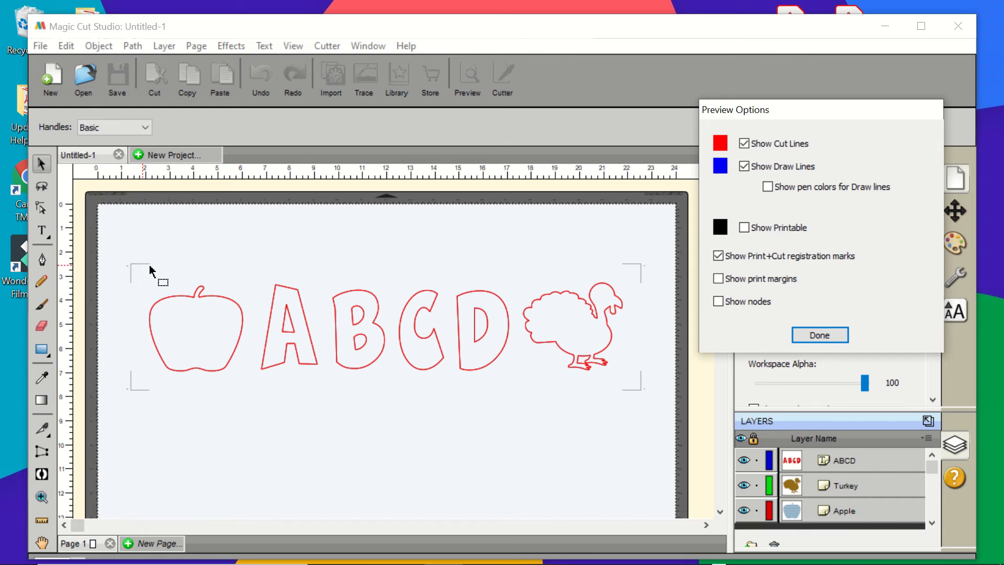
{"action": "left_click", "coordinate": [832, 331]}
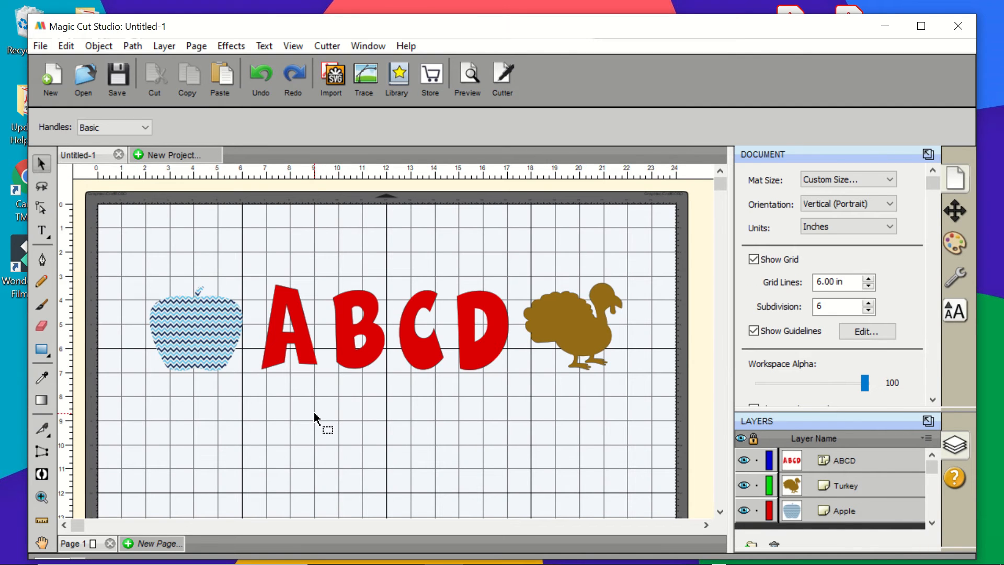
Step: Import the image sample_alphabetcardswithwords_p3 from the Downloads folder into the current design
{"action": "scroll", "coordinate": [307, 343], "scroll_direction": "down", "scroll_amount": 2}
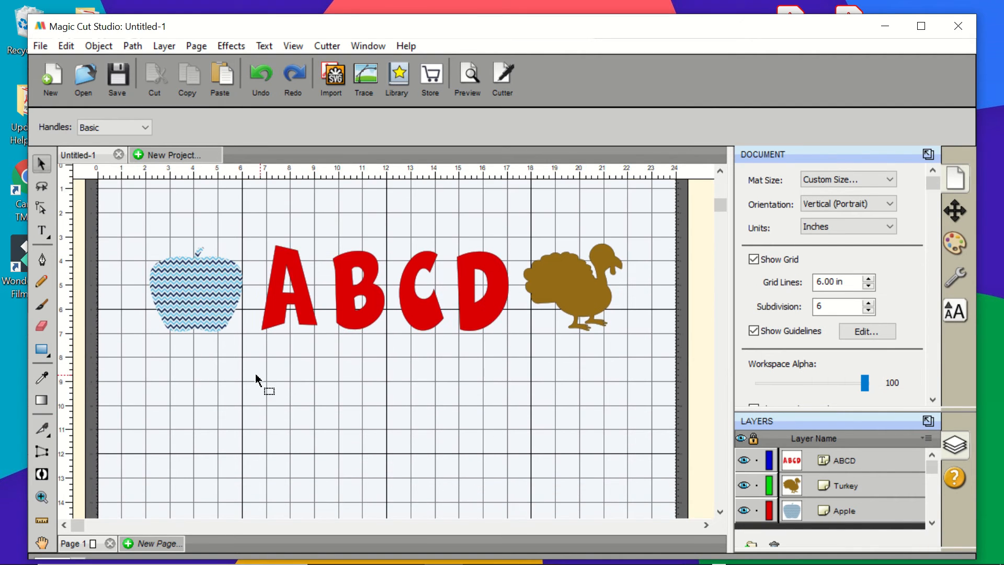
{"action": "left_click", "coordinate": [36, 45]}
{"action": "left_click", "coordinate": [80, 199]}
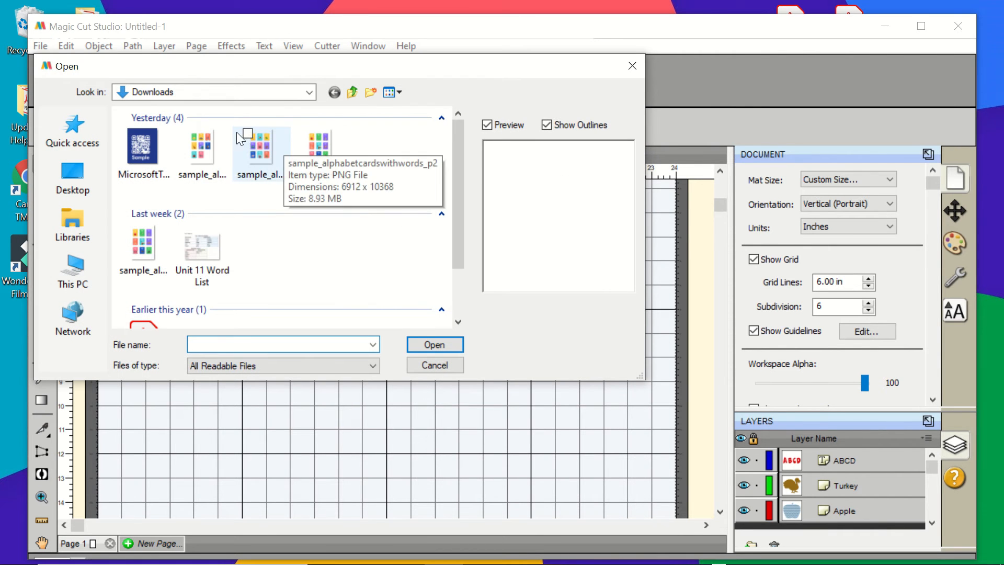
{"action": "left_click", "coordinate": [202, 148]}
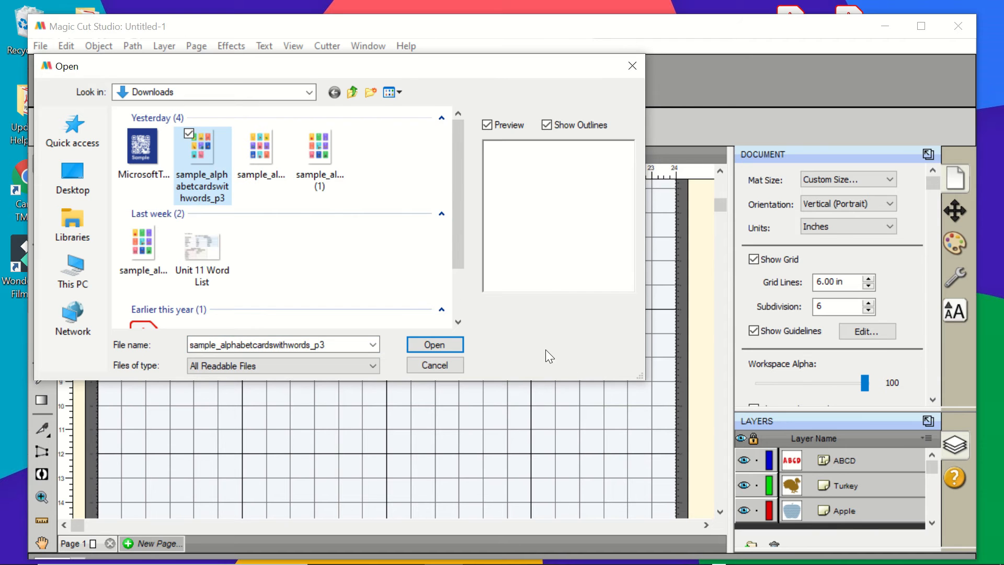
{"action": "left_click", "coordinate": [430, 346]}
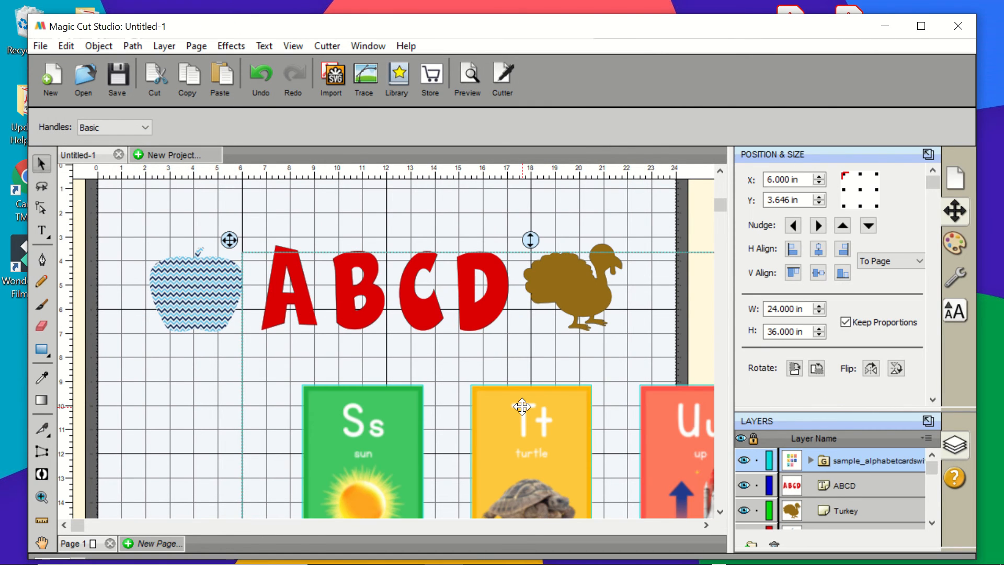
Step: Reposition the imported alphabet cards on the mat and shrink them proportionally to about 11.2 in wide and 16.9 in high
{"action": "left_click_drag", "start_coordinate": [522, 406], "coordinate": [388, 364]}
{"action": "scroll", "coordinate": [388, 364], "scroll_direction": "down", "scroll_amount": 10}
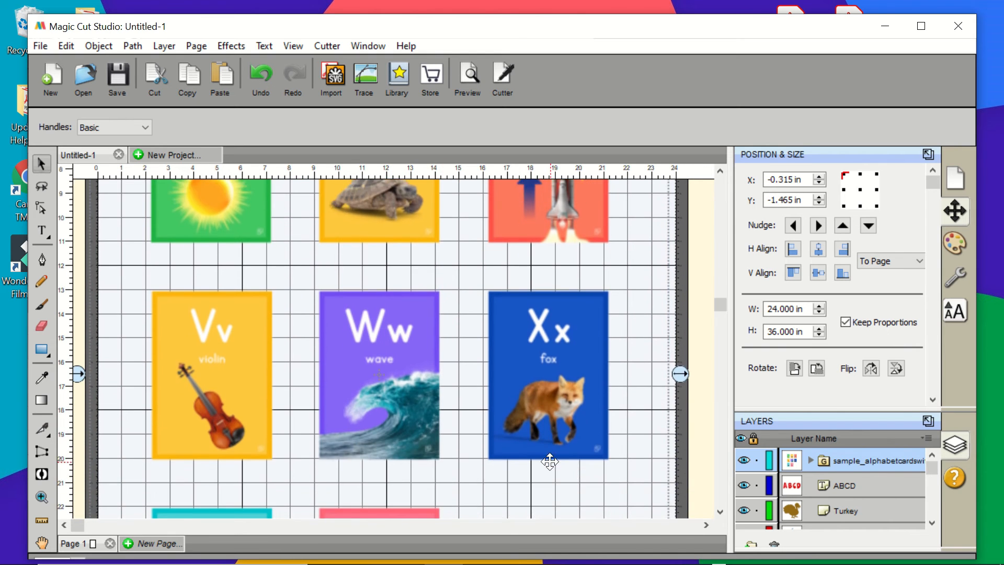
{"action": "scroll", "coordinate": [551, 456], "scroll_direction": "down", "scroll_amount": 8}
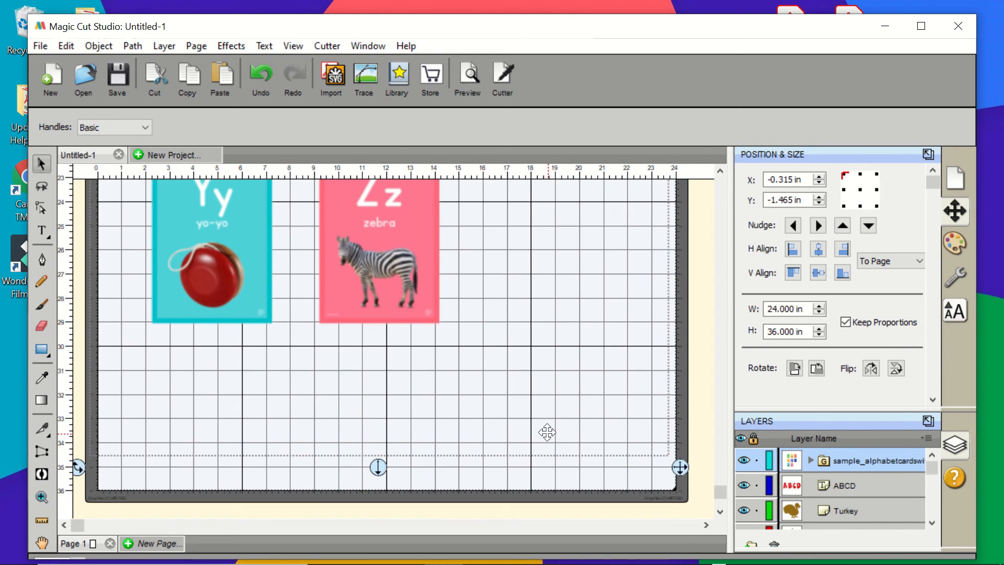
{"action": "left_click_drag", "start_coordinate": [682, 473], "coordinate": [530, 250]}
{"action": "left_click_drag", "start_coordinate": [457, 225], "coordinate": [538, 417]}
{"action": "left_click_drag", "start_coordinate": [629, 459], "coordinate": [459, 314]}
Step: Move the alphabet cards below the apple, ABCD and turkey row, to about X 5.0 in and Y 5.9 in
{"action": "scroll", "coordinate": [459, 331], "scroll_direction": "up", "scroll_amount": 4}
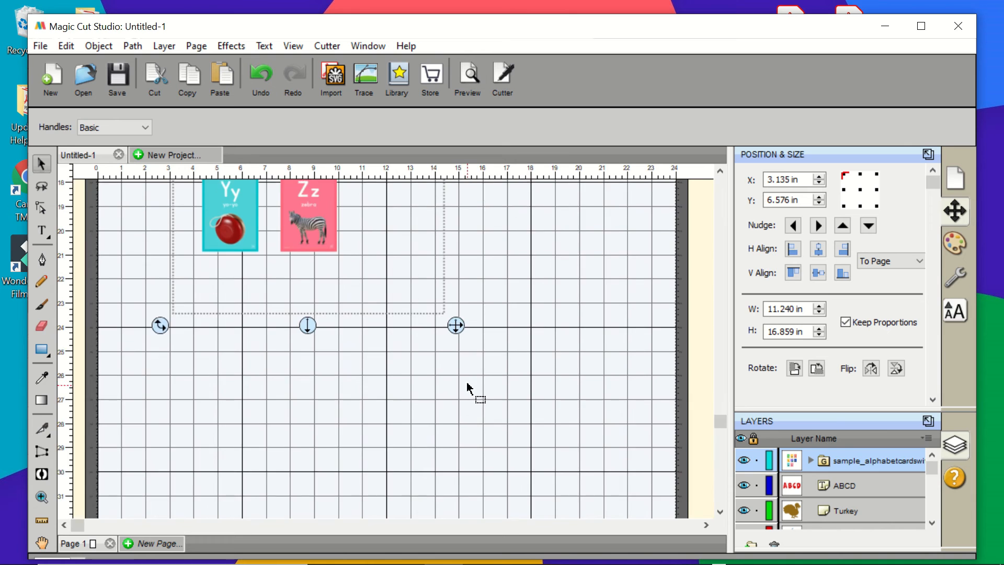
{"action": "scroll", "coordinate": [470, 398], "scroll_direction": "up", "scroll_amount": 3}
{"action": "left_click_drag", "start_coordinate": [331, 245], "coordinate": [308, 288]}
{"action": "scroll", "coordinate": [431, 366], "scroll_direction": "up", "scroll_amount": 3}
{"action": "scroll", "coordinate": [412, 325], "scroll_direction": "up", "scroll_amount": 3}
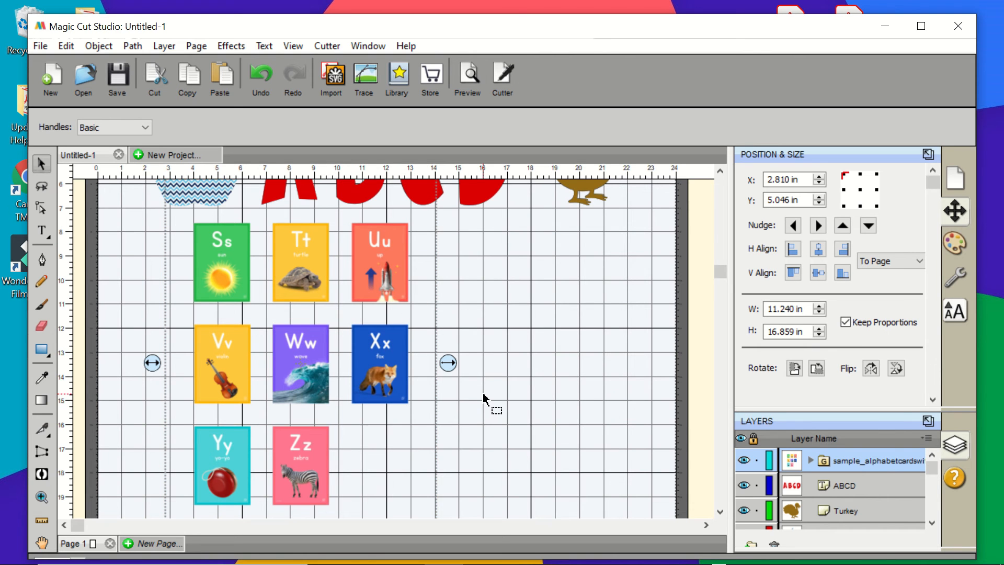
{"action": "scroll", "coordinate": [488, 405], "scroll_direction": "down", "scroll_amount": 1}
{"action": "left_click_drag", "start_coordinate": [423, 382], "coordinate": [476, 401]}
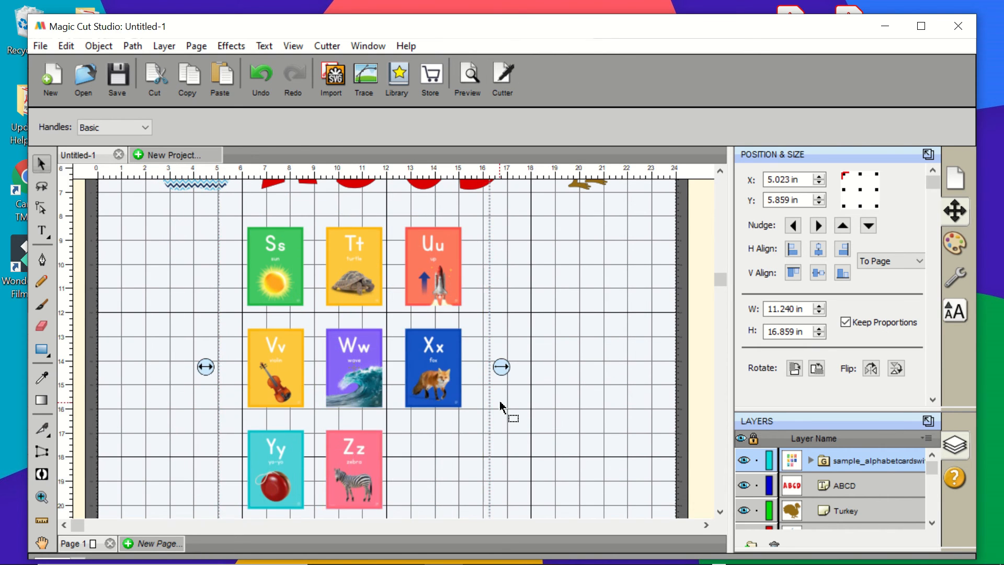
Step: Rotate the alphabet cards about 90° counterclockwise and place them under the ABCD row at about X 1.3 in, Y 6.4 in
{"action": "scroll", "coordinate": [502, 408], "scroll_direction": "up", "scroll_amount": 3}
{"action": "left_click_drag", "start_coordinate": [500, 229], "coordinate": [134, 292]}
{"action": "left_click_drag", "start_coordinate": [368, 382], "coordinate": [363, 330]}
{"action": "left_click_drag", "start_coordinate": [565, 243], "coordinate": [569, 247]}
{"action": "left_click_drag", "start_coordinate": [318, 292], "coordinate": [300, 291]}
{"action": "scroll", "coordinate": [564, 463], "scroll_direction": "down", "scroll_amount": 3}
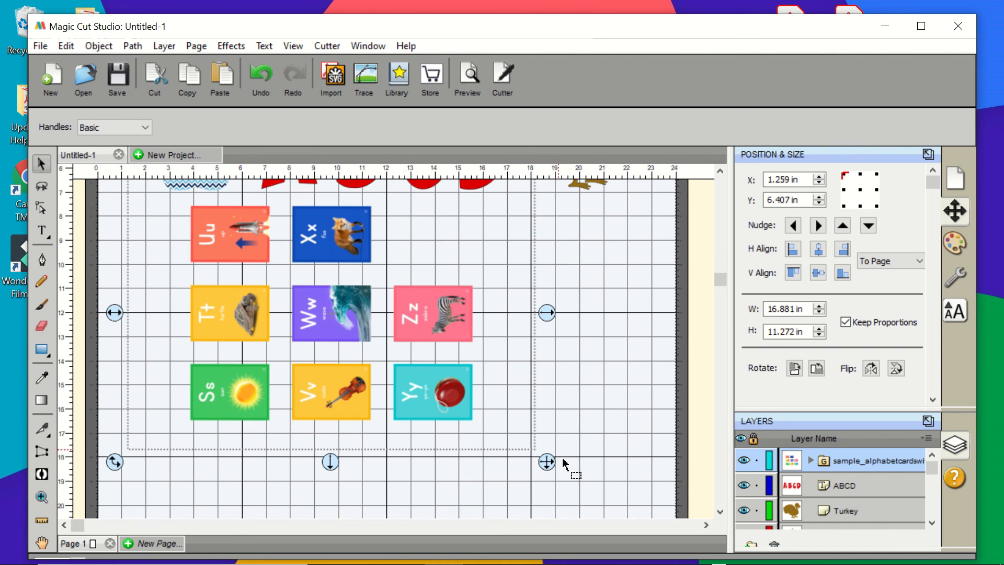
Step: Enlarge the rotated alphabet cards proportionally to about 20.3 in wide and 13.6 in high, and shift them to about X 2.0 in
{"action": "left_click_drag", "start_coordinate": [546, 464], "coordinate": [629, 515]}
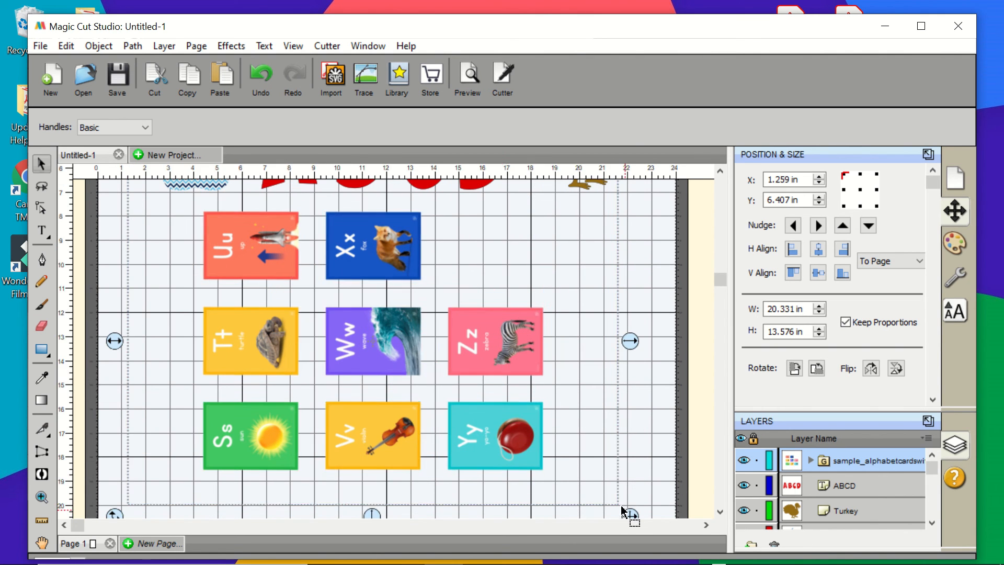
{"action": "left_click_drag", "start_coordinate": [502, 367], "coordinate": [519, 368]}
Step: Preview the cut lines around the alphabet cards with the Print+Cut registration marks, and close the preview
{"action": "left_click", "coordinate": [469, 79]}
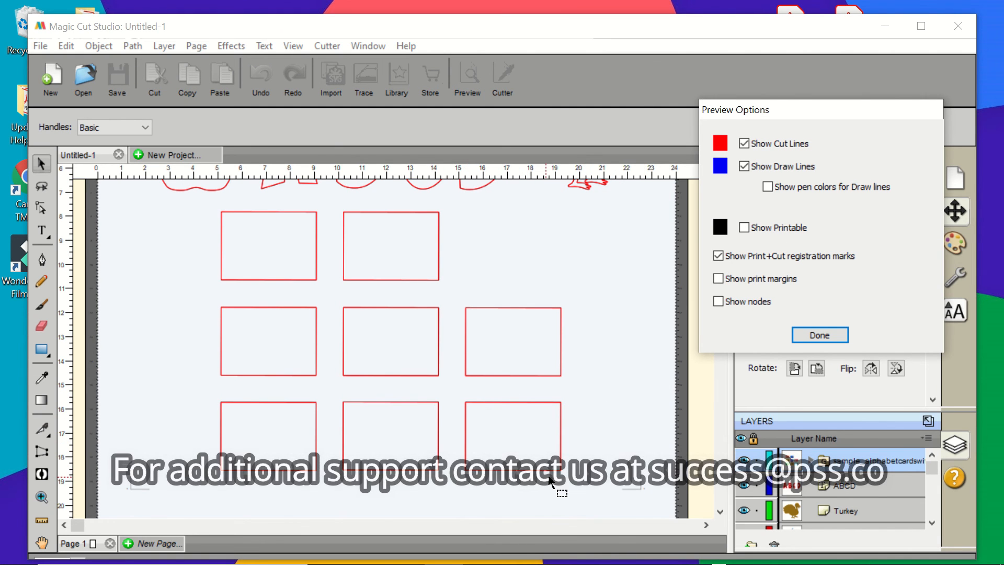
{"action": "left_click", "coordinate": [800, 339]}
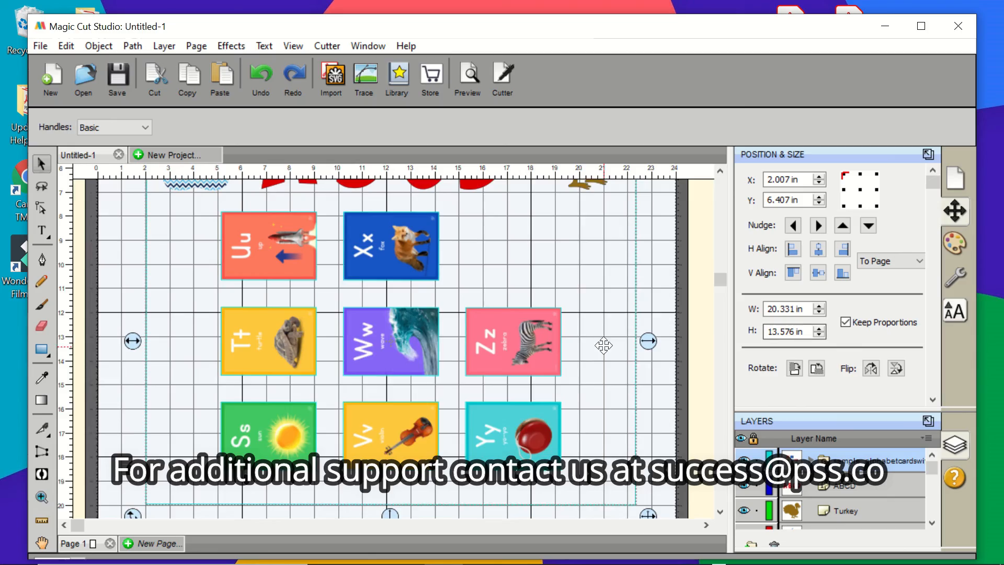